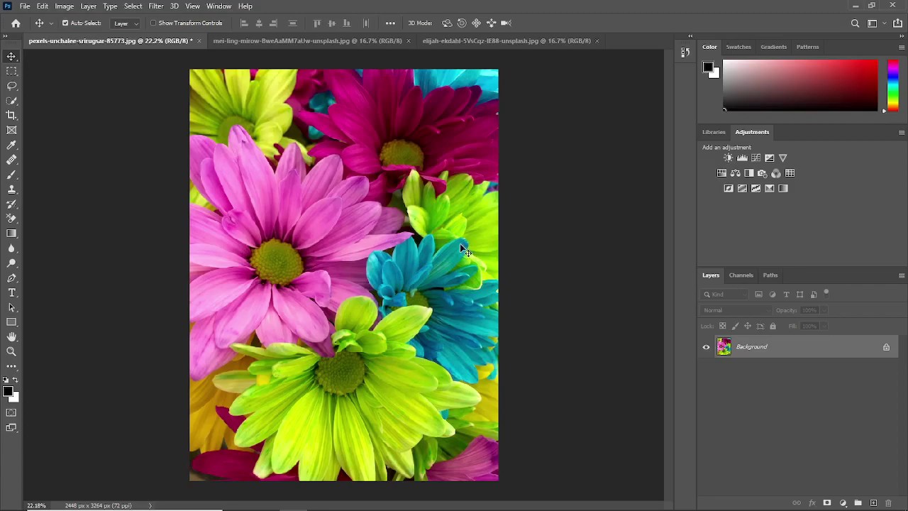
Open Color Range, sample a petal of the dark magenta flower and set the fuzziness to 35
{"action": "left_click", "coordinate": [132, 7]}
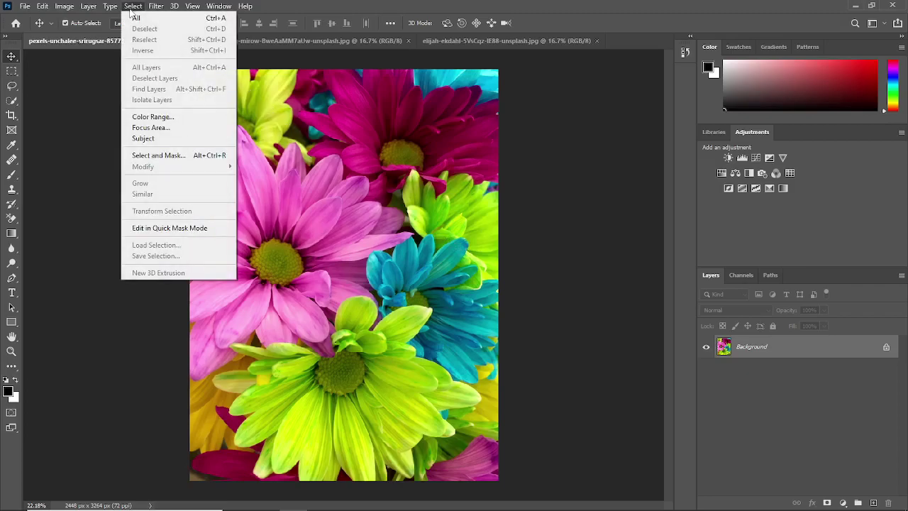
{"action": "left_click", "coordinate": [135, 119]}
{"action": "left_click_drag", "start_coordinate": [573, 152], "coordinate": [605, 99]}
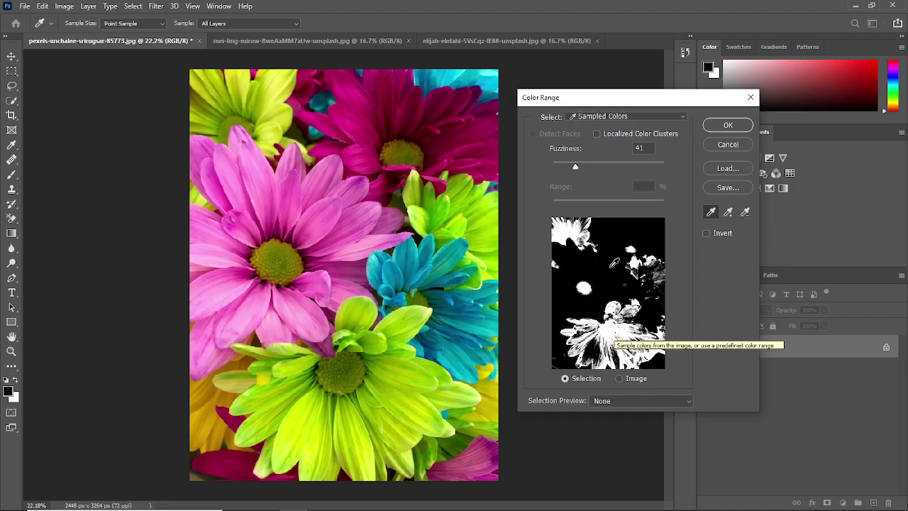
{"action": "left_click", "coordinate": [353, 125]}
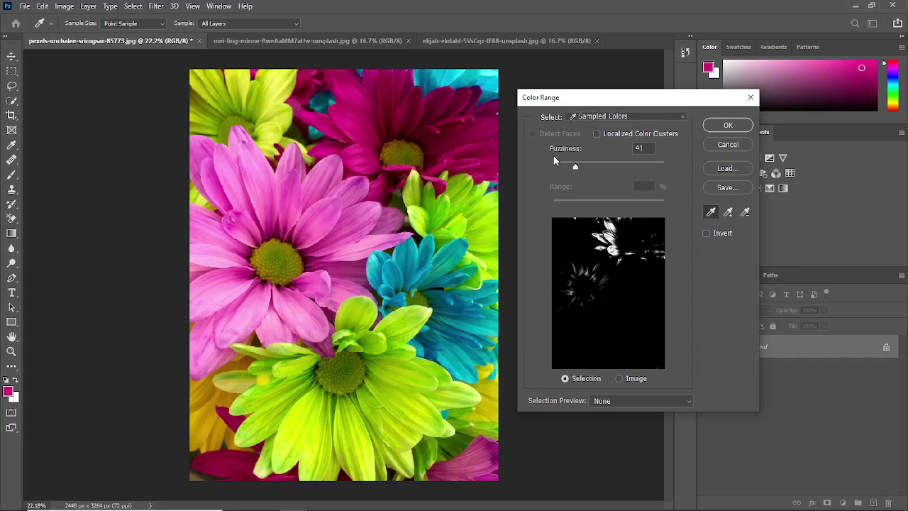
{"action": "left_click_drag", "start_coordinate": [578, 166], "coordinate": [590, 169]}
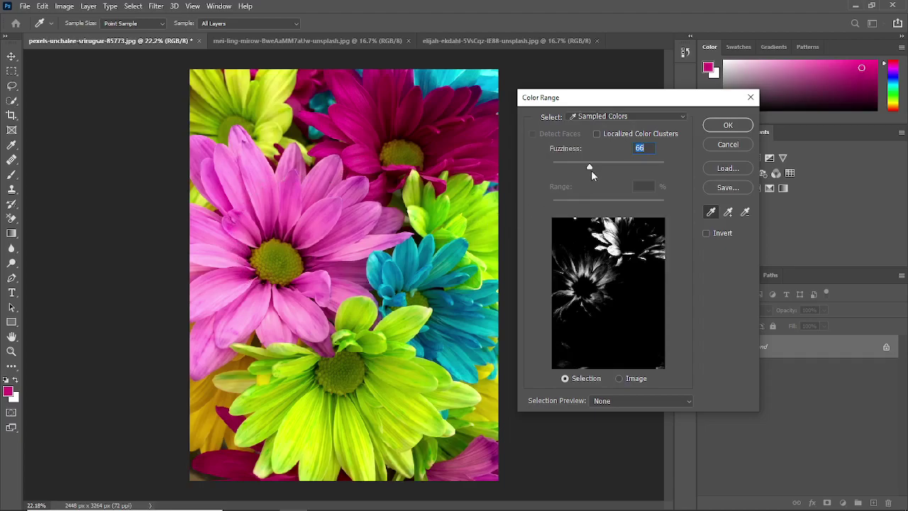
{"action": "left_click_drag", "start_coordinate": [591, 165], "coordinate": [606, 167]}
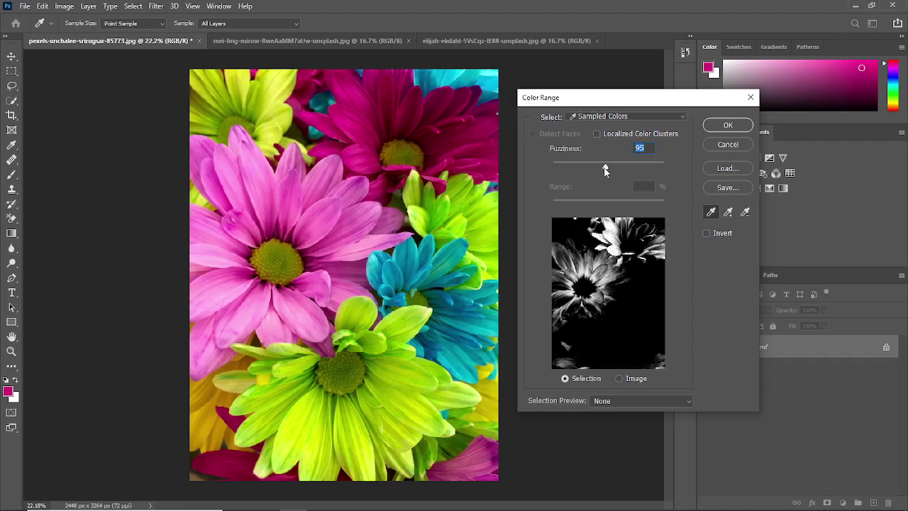
{"action": "left_click_drag", "start_coordinate": [603, 169], "coordinate": [573, 173]}
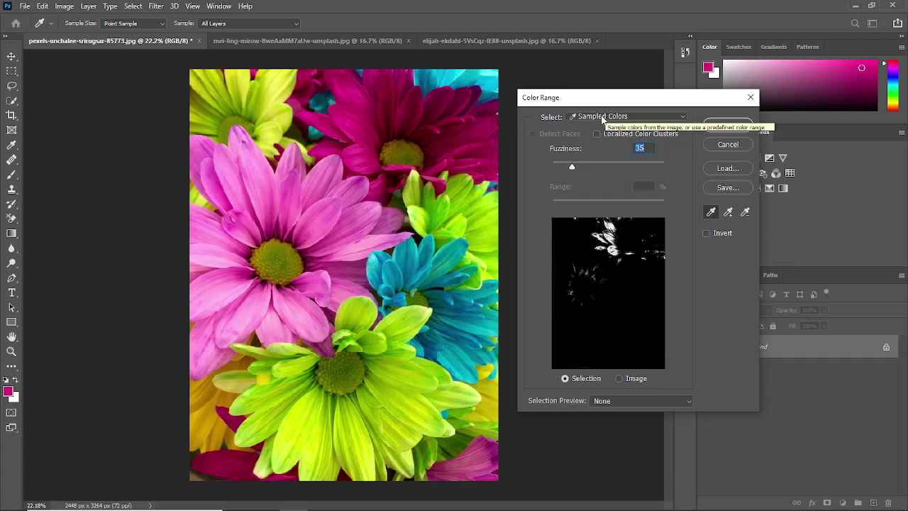
Select the red tones of the image using the Reds preset in Color Range
{"action": "left_click", "coordinate": [602, 118]}
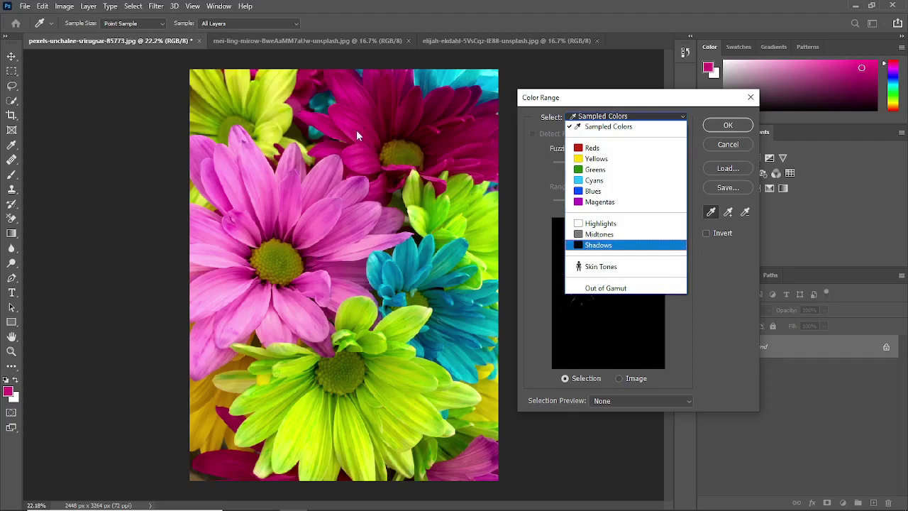
{"action": "left_click", "coordinate": [591, 148]}
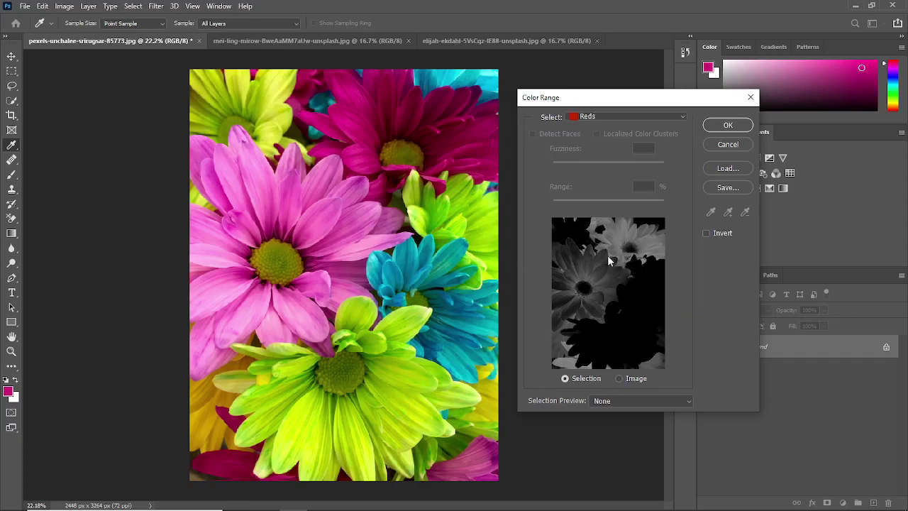
{"action": "left_click", "coordinate": [724, 127]}
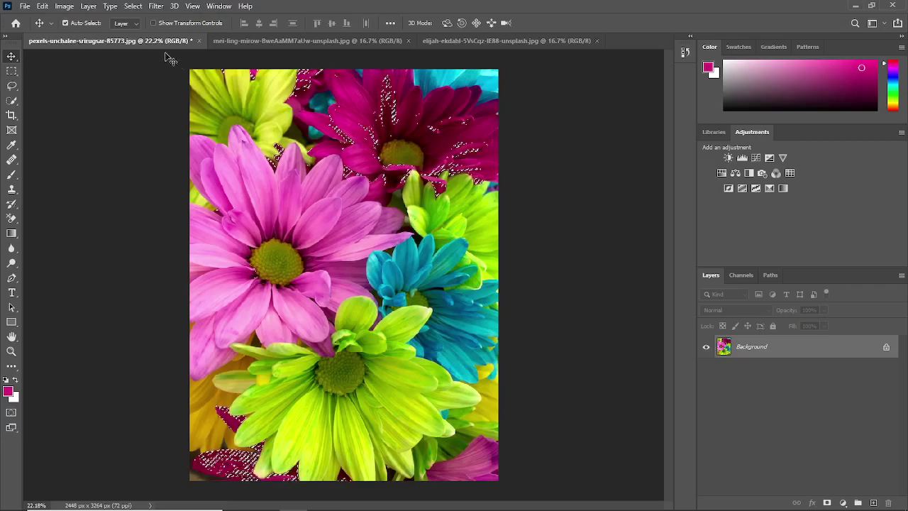
Try resampling the dark magenta petals with Sampled Colors in Color Range, and clear the reds selection
{"action": "left_click", "coordinate": [134, 7]}
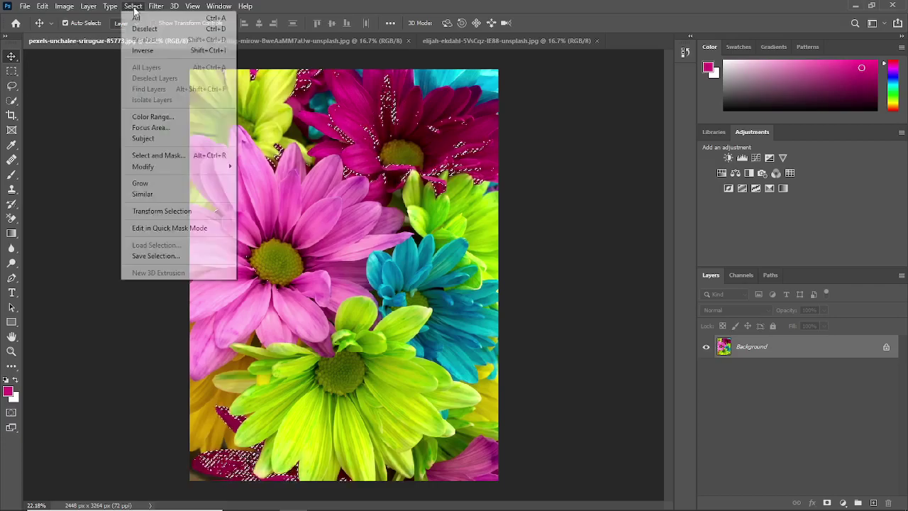
{"action": "left_click", "coordinate": [151, 116]}
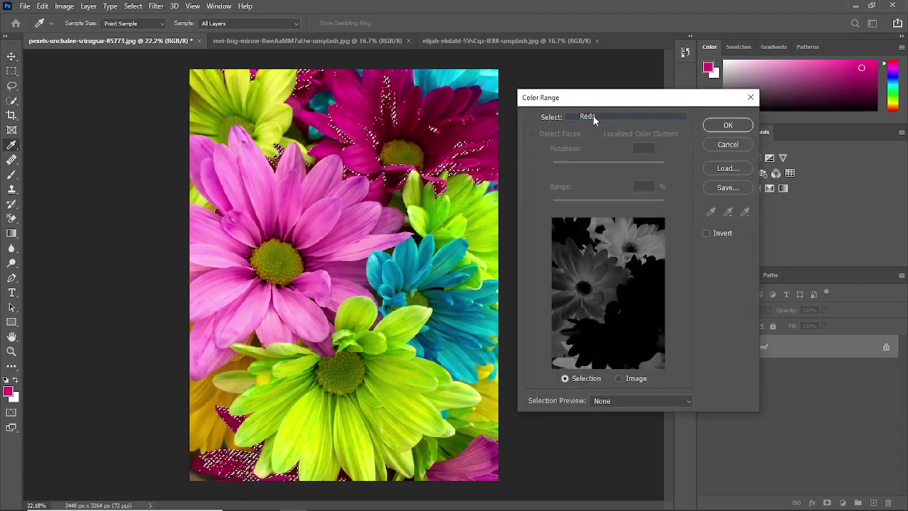
{"action": "left_click", "coordinate": [593, 118]}
{"action": "left_click", "coordinate": [594, 127]}
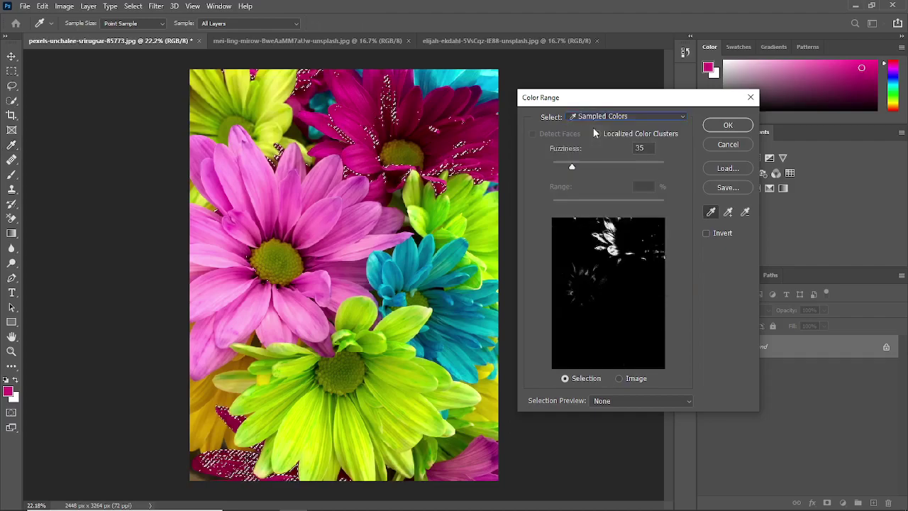
{"action": "key", "text": "ctrl"}
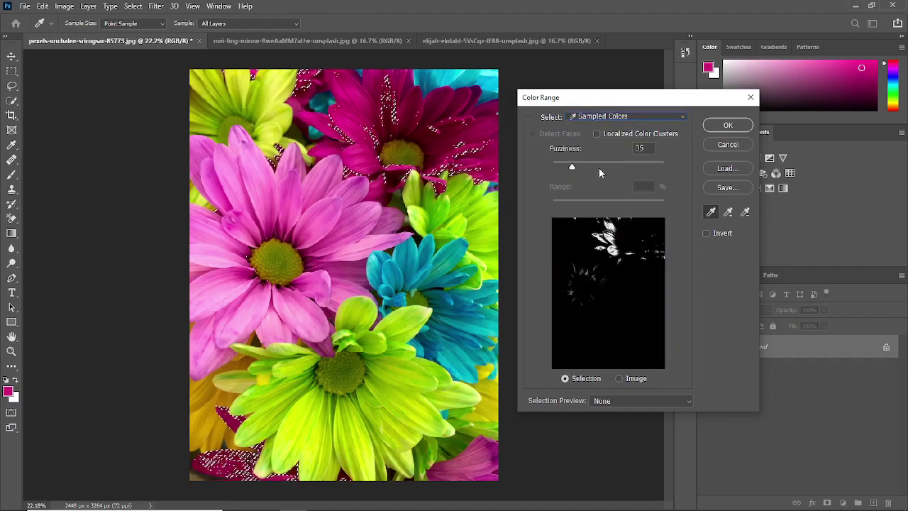
{"action": "left_click", "coordinate": [365, 124]}
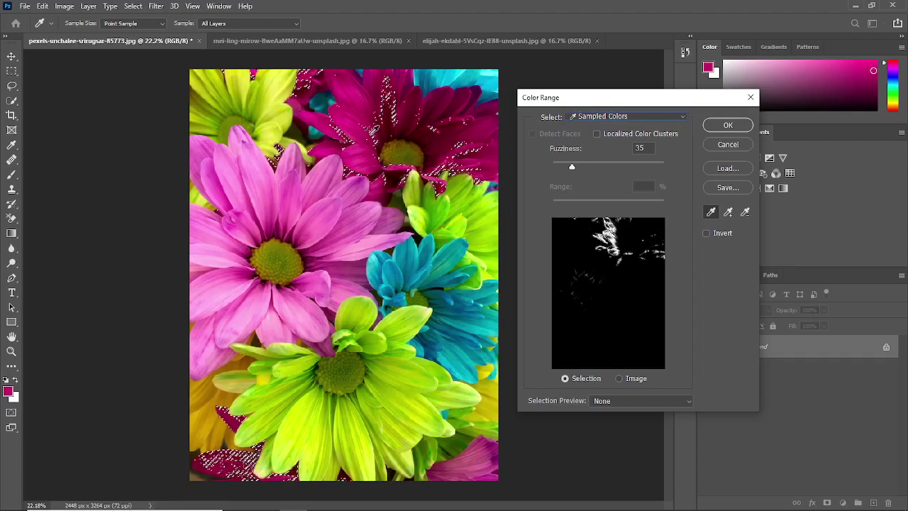
{"action": "left_click", "coordinate": [729, 144]}
{"action": "key", "text": "ctrl+d"}
Try sampling several single tones of the dark magenta flower's petals in Color Range using Sampled Colors
{"action": "left_click", "coordinate": [134, 6]}
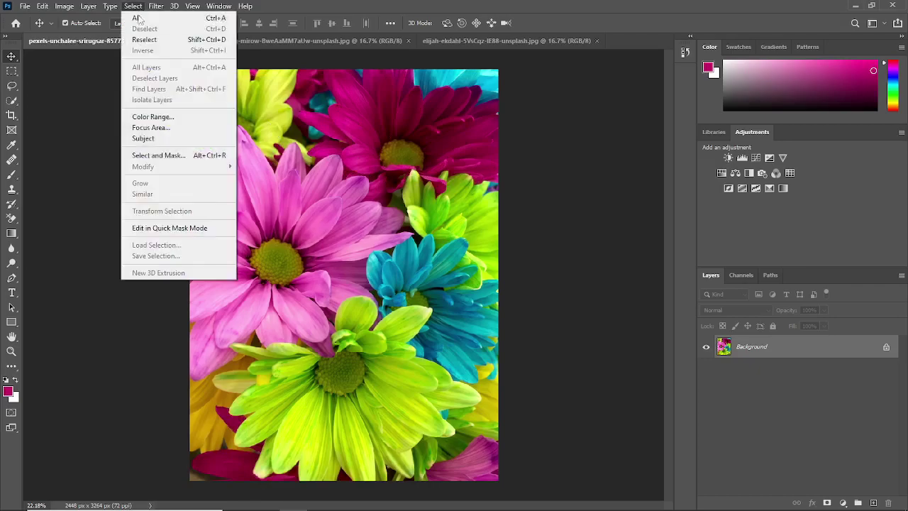
{"action": "left_click", "coordinate": [156, 118]}
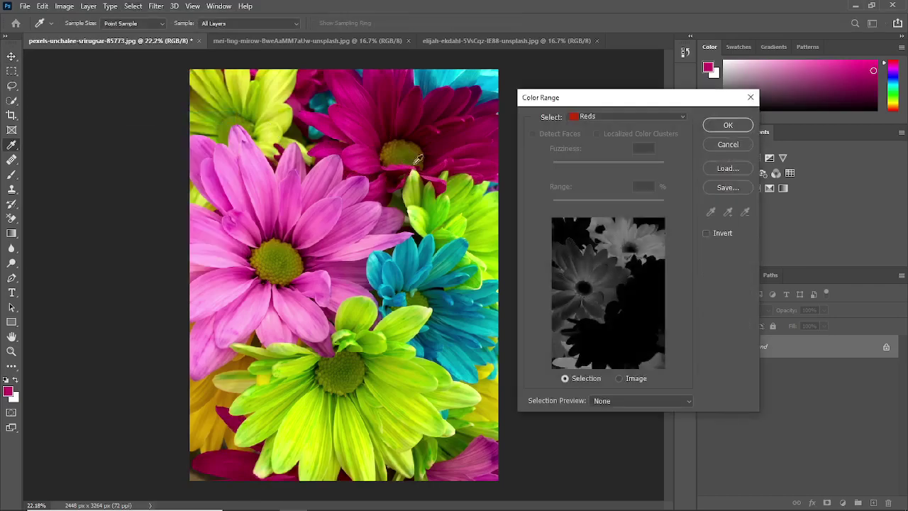
{"action": "left_click", "coordinate": [602, 116]}
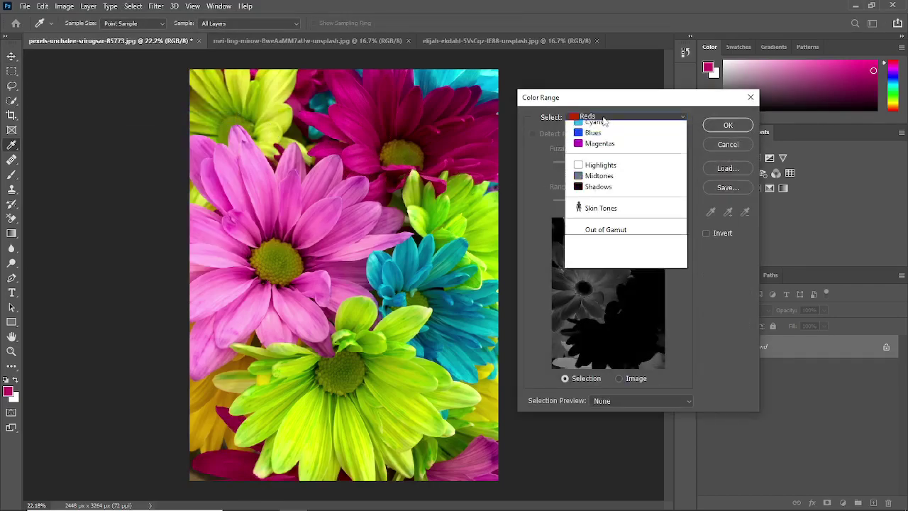
{"action": "left_click", "coordinate": [603, 126]}
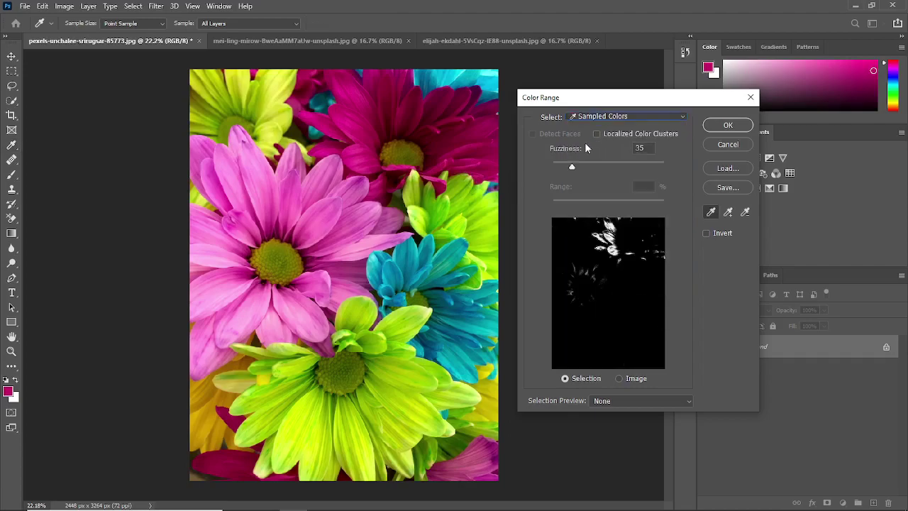
{"action": "left_click", "coordinate": [360, 125]}
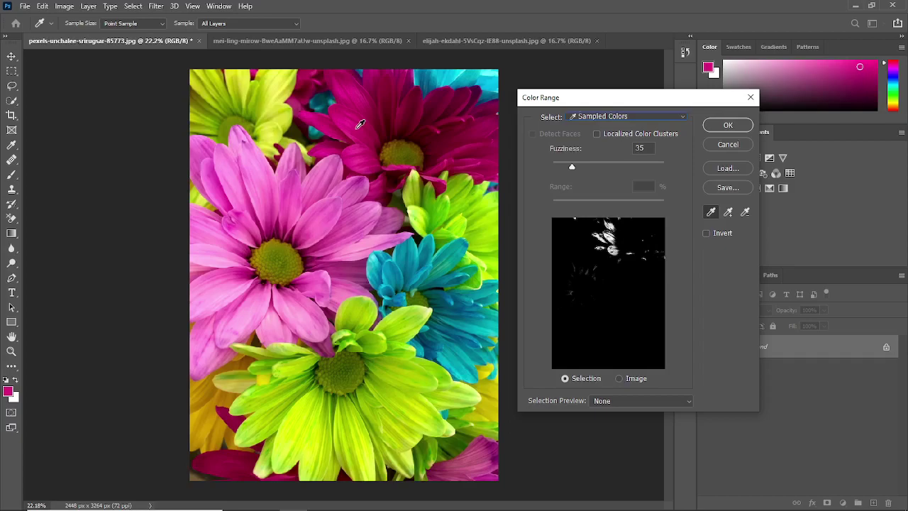
{"action": "left_click", "coordinate": [349, 118]}
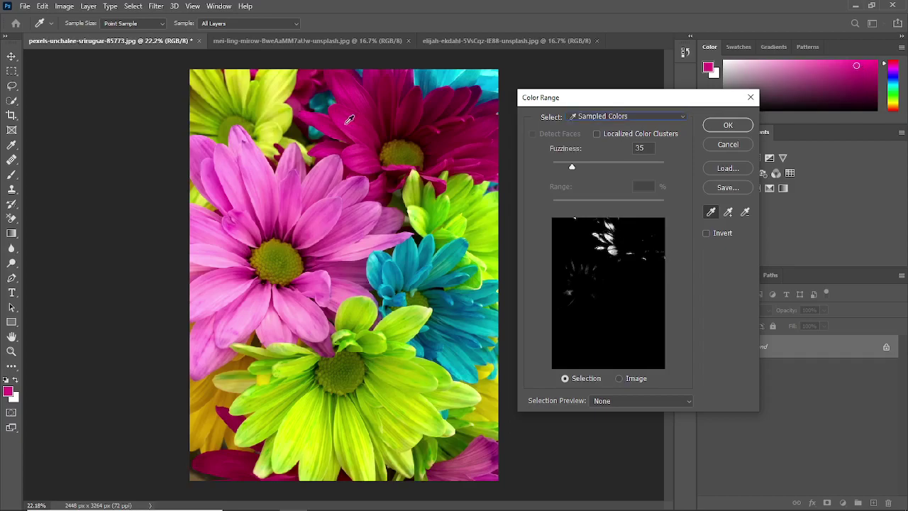
{"action": "left_click", "coordinate": [368, 127]}
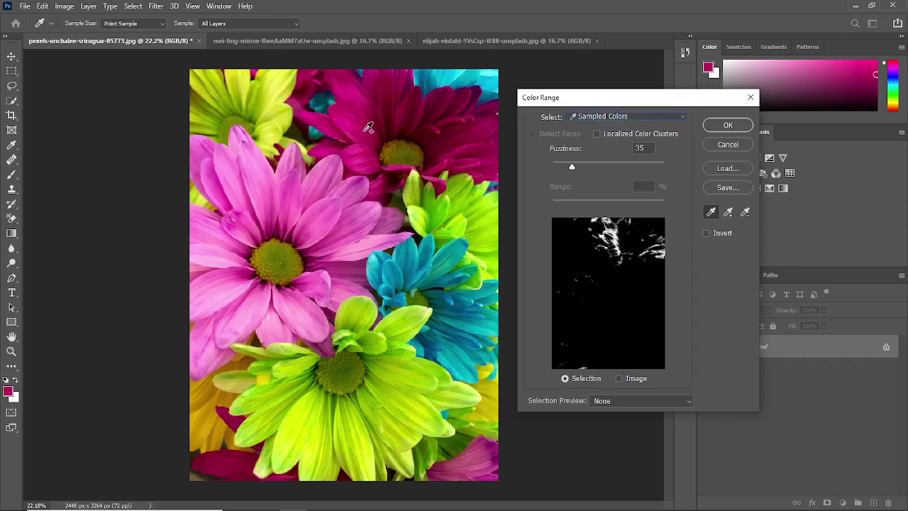
Try extending the colour sample across the dark magenta flower's petals and reducing the fuzziness to 1
{"action": "mouse_move", "coordinate": [365, 132]}
{"action": "left_mouse_down"}
{"action": "mouse_move", "coordinate": [361, 91]}
{"action": "mouse_move", "coordinate": [387, 128]}
{"action": "mouse_move", "coordinate": [393, 86]}
{"action": "mouse_move", "coordinate": [418, 110]}
{"action": "mouse_move", "coordinate": [432, 113]}
{"action": "mouse_move", "coordinate": [442, 101]}
{"action": "mouse_move", "coordinate": [455, 121]}
{"action": "left_mouse_up"}
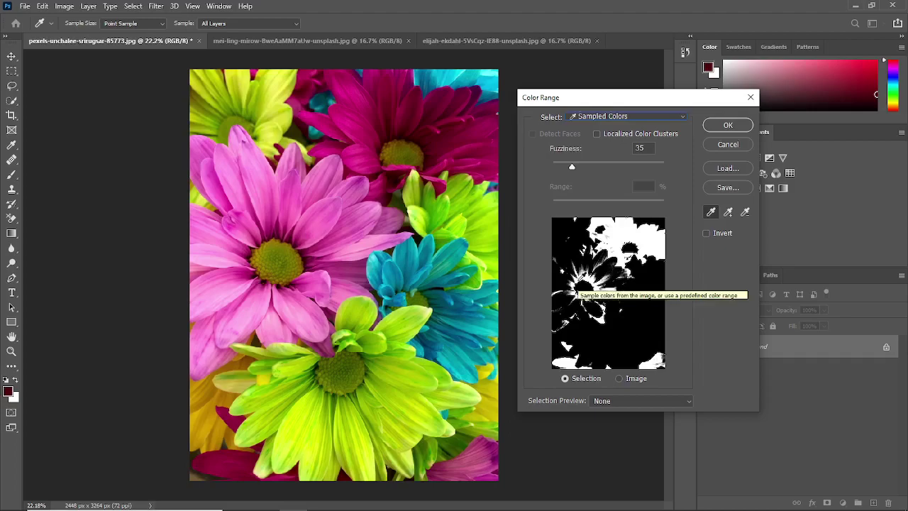
{"action": "left_click_drag", "start_coordinate": [572, 167], "coordinate": [553, 168]}
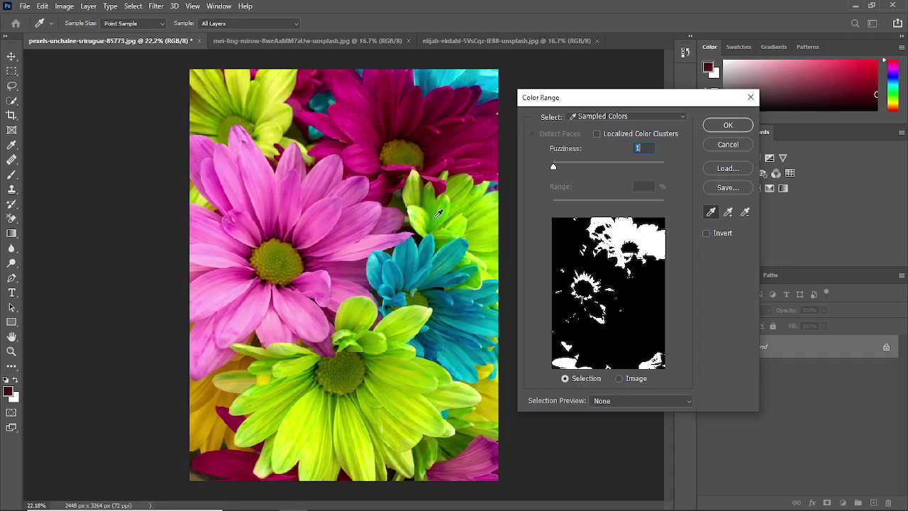
{"action": "left_click", "coordinate": [710, 144]}
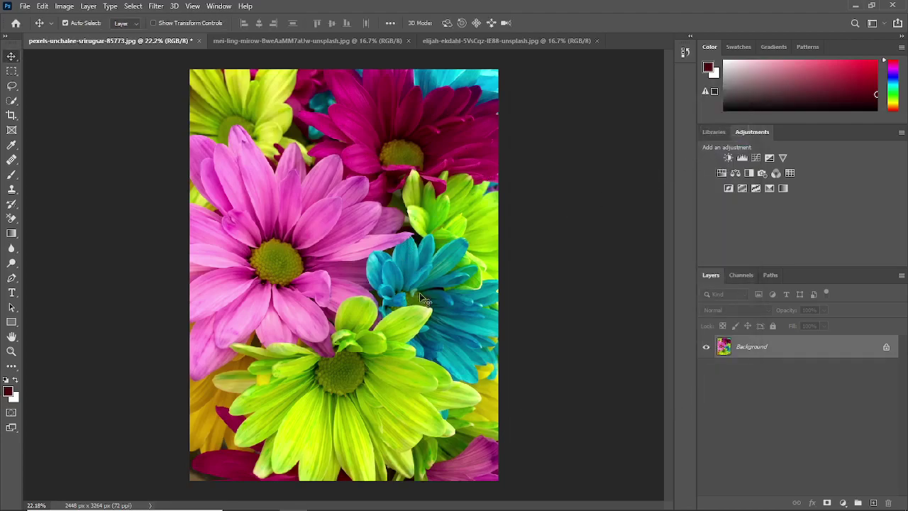
Select the cyan tones of the image using the Cyans preset in Color Range, and clear that selection
{"action": "left_click", "coordinate": [133, 5]}
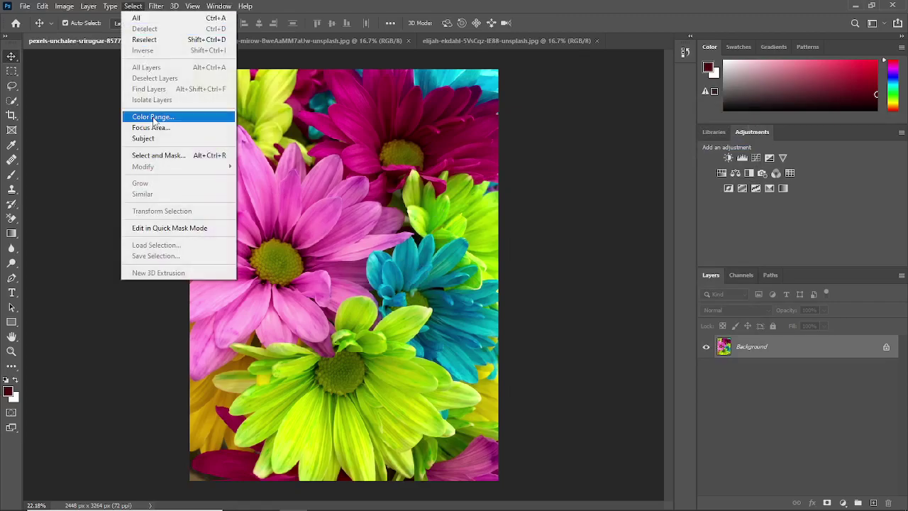
{"action": "left_click", "coordinate": [149, 120]}
{"action": "left_click", "coordinate": [621, 118]}
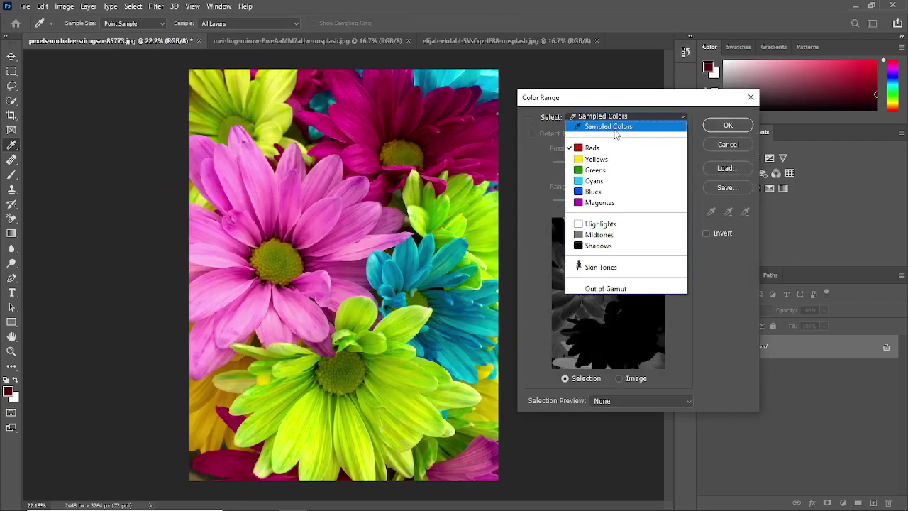
{"action": "left_click", "coordinate": [611, 127]}
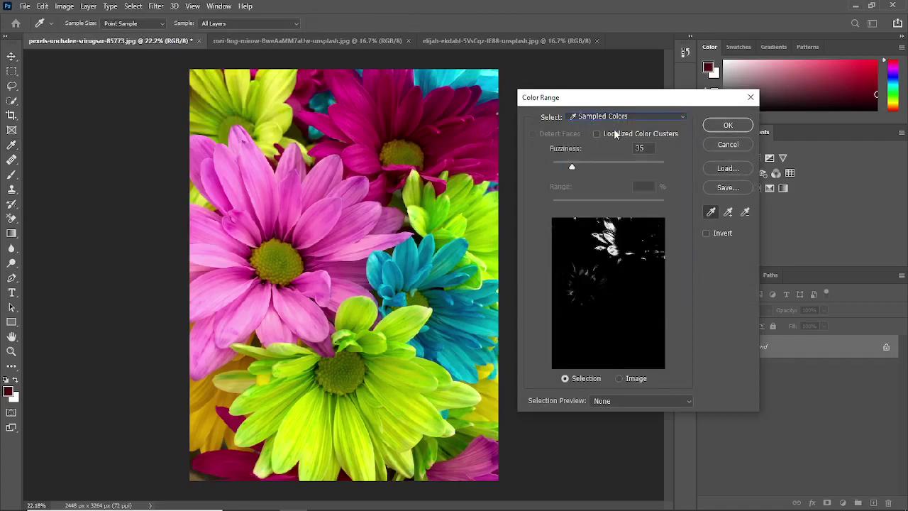
{"action": "left_click", "coordinate": [588, 117]}
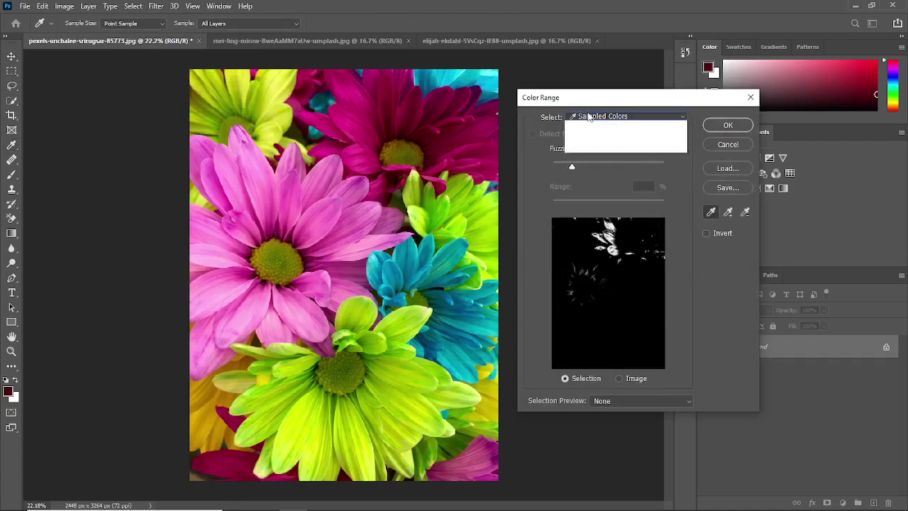
{"action": "left_click", "coordinate": [587, 179]}
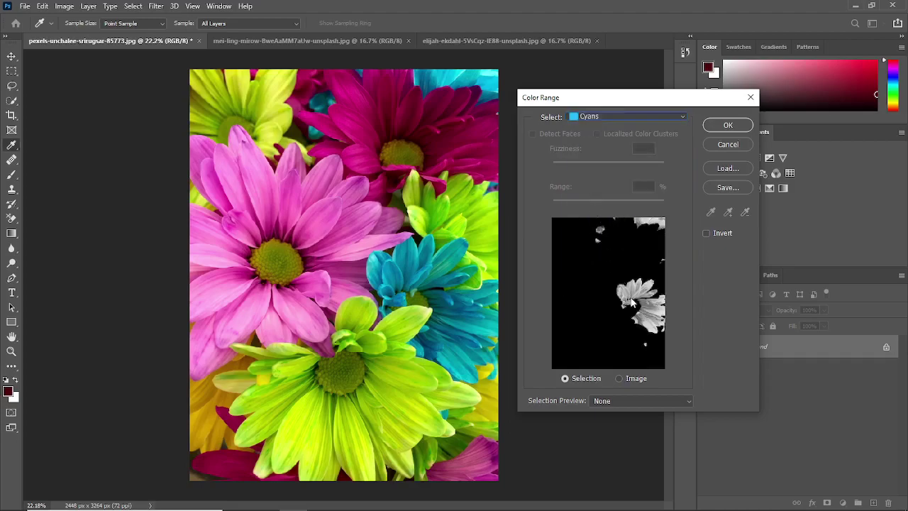
{"action": "left_click", "coordinate": [728, 125]}
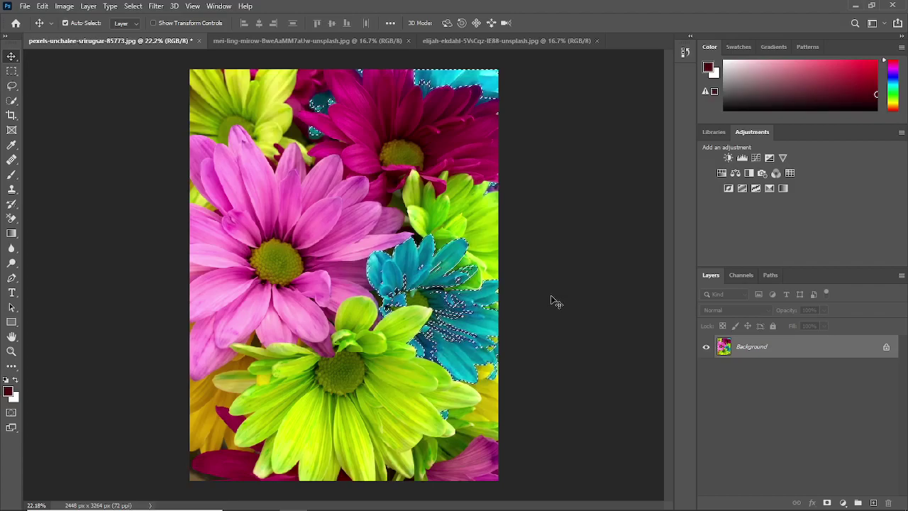
{"action": "key", "text": "ctrl+d"}
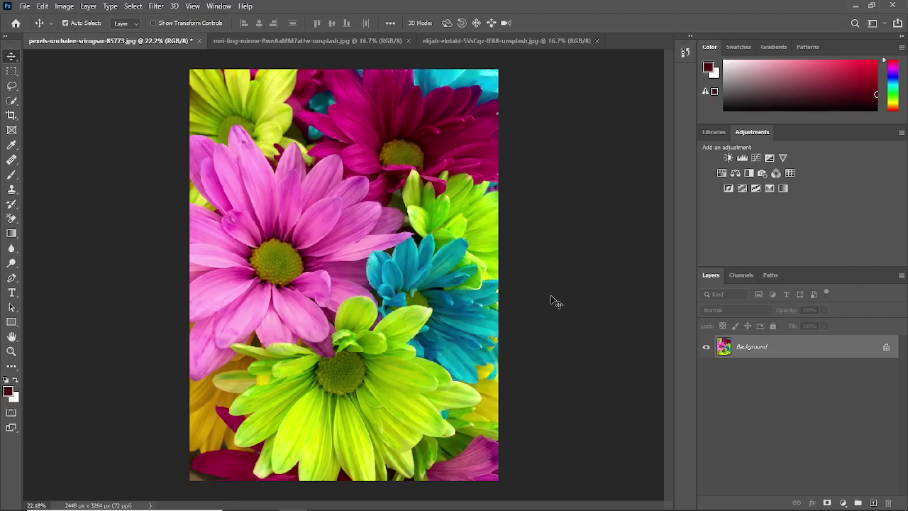
Try sampling a single blue tone from the blue flower's petals in Color Range using Sampled Colors
{"action": "left_click", "coordinate": [134, 6]}
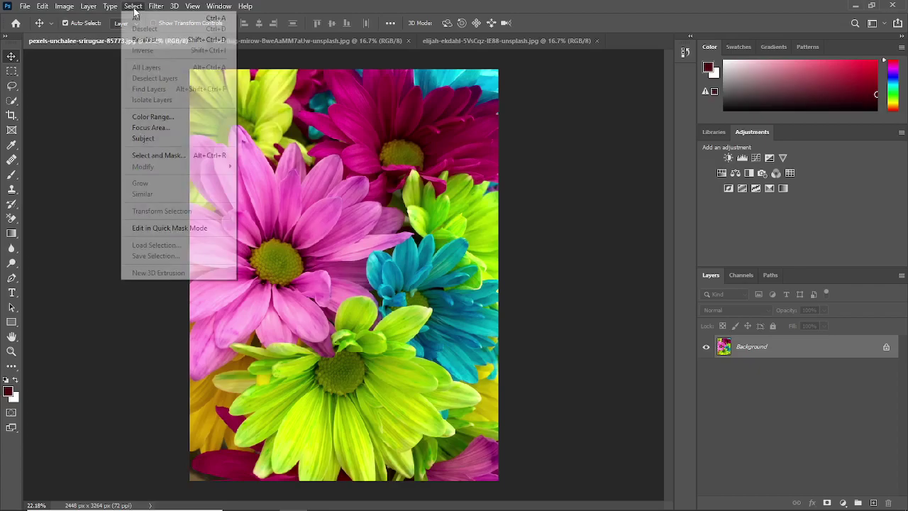
{"action": "left_click", "coordinate": [177, 116]}
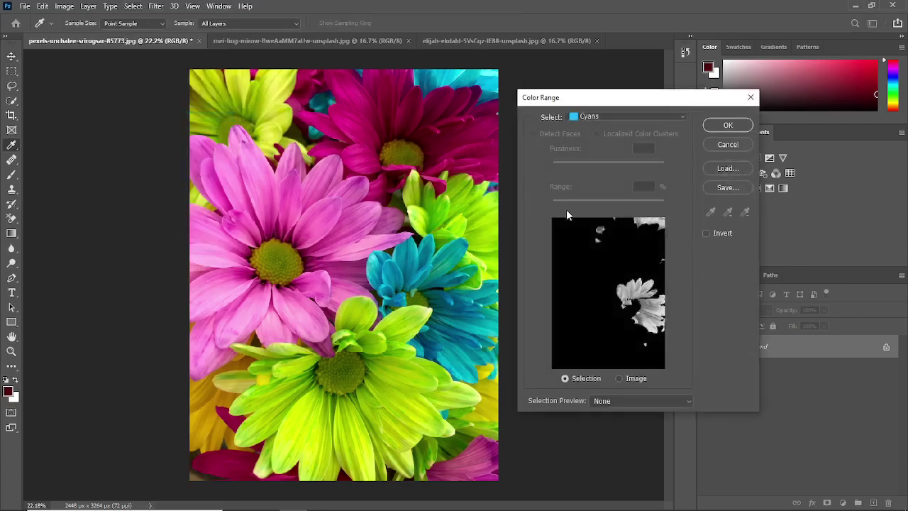
{"action": "left_click", "coordinate": [616, 118]}
{"action": "left_click", "coordinate": [617, 125]}
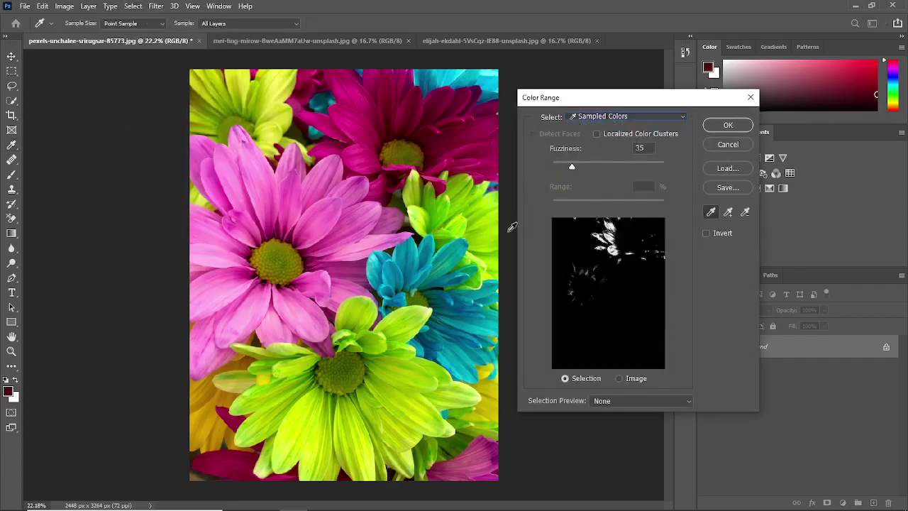
{"action": "left_click", "coordinate": [416, 261]}
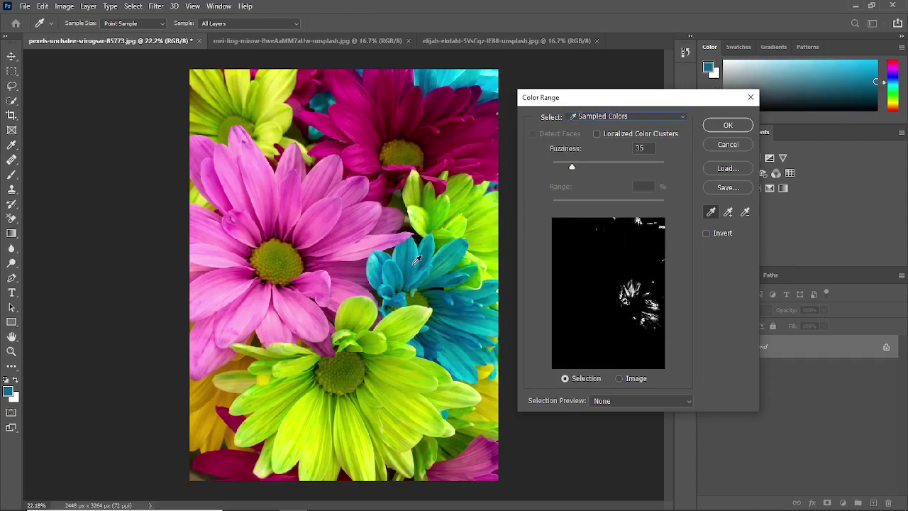
{"action": "left_click", "coordinate": [746, 212]}
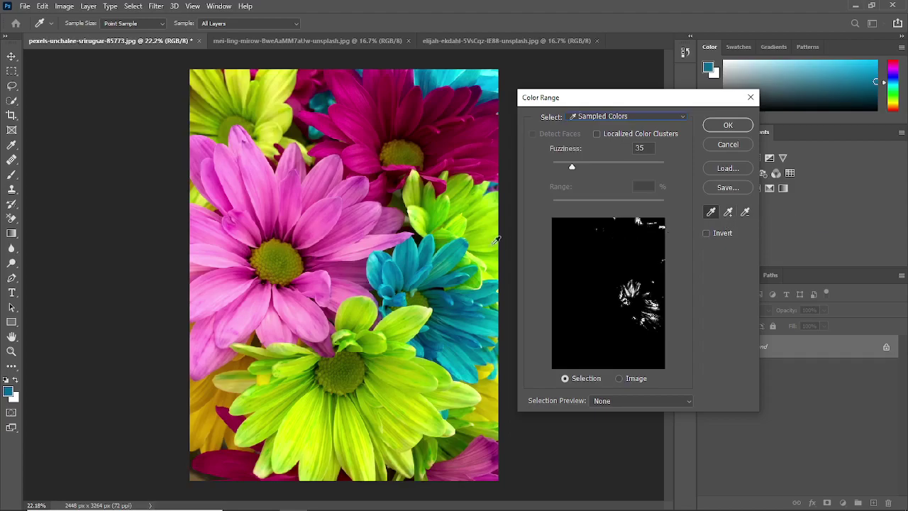
Try resampling several other tones across the blue flower's upper petals
{"action": "left_click", "coordinate": [415, 264]}
{"action": "left_click", "coordinate": [414, 261]}
{"action": "left_click", "coordinate": [416, 267]}
{"action": "left_click", "coordinate": [407, 254]}
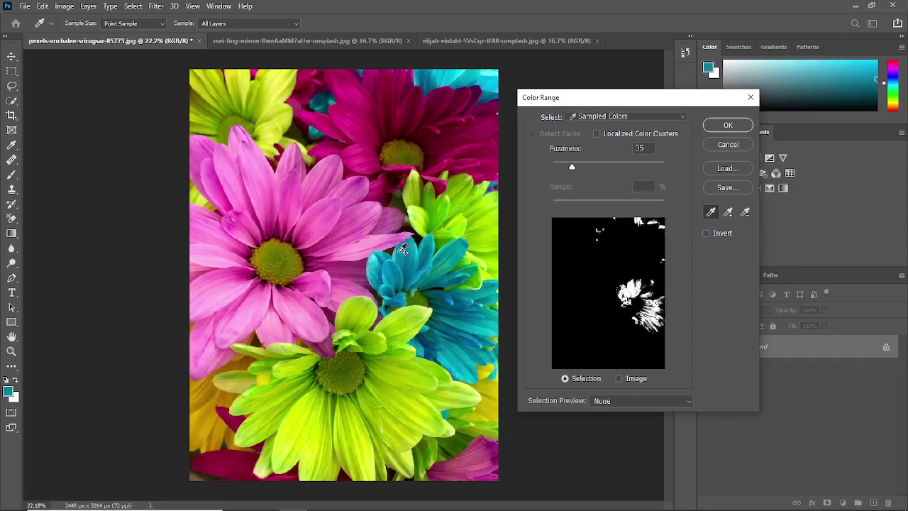
{"action": "left_click", "coordinate": [399, 260]}
{"action": "mouse_move", "coordinate": [395, 278]}
{"action": "left_mouse_down"}
{"action": "mouse_move", "coordinate": [387, 294]}
{"action": "mouse_move", "coordinate": [377, 257]}
{"action": "left_mouse_up"}
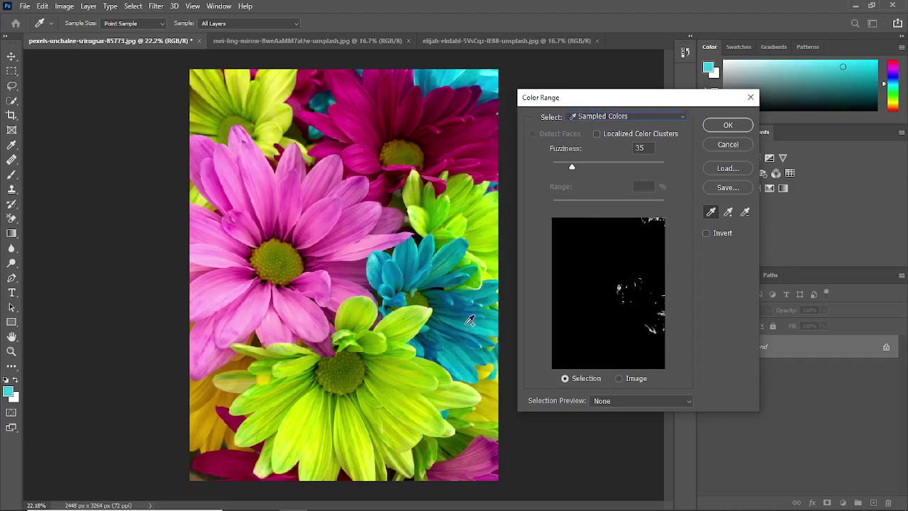
Add more blue and teal tones from the blue flower's lower petals to the sample, and set the fuzziness to 91
{"action": "left_click_drag", "start_coordinate": [474, 332], "coordinate": [485, 331]}
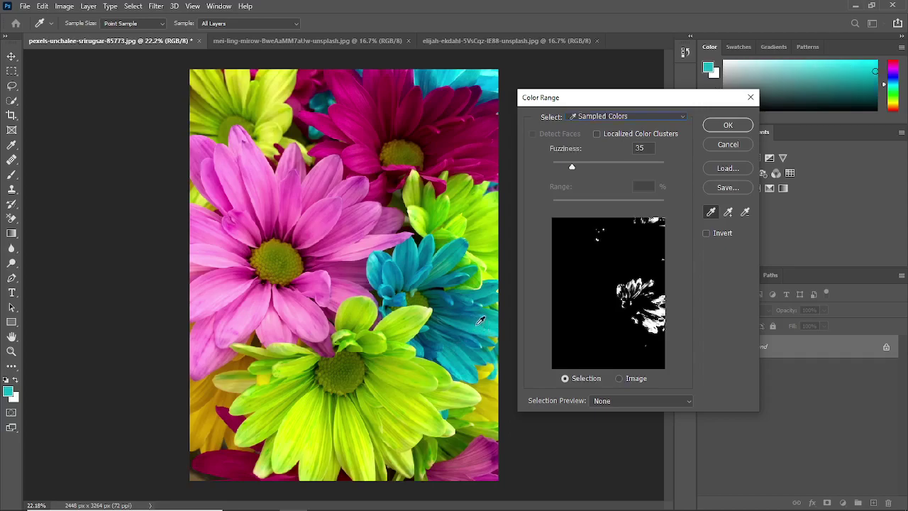
{"action": "key", "text": "alt"}
{"action": "left_click", "coordinate": [436, 346], "text": "shift"}
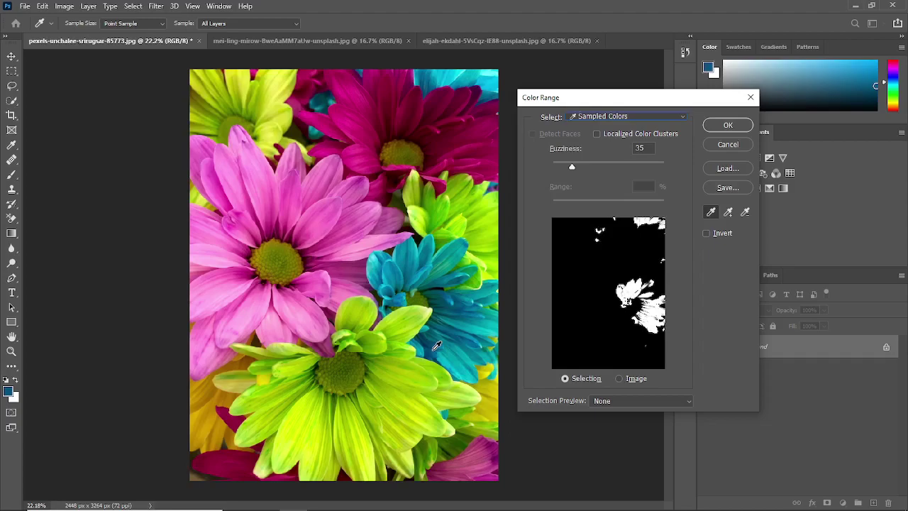
{"action": "left_click", "coordinate": [449, 413], "text": "shift"}
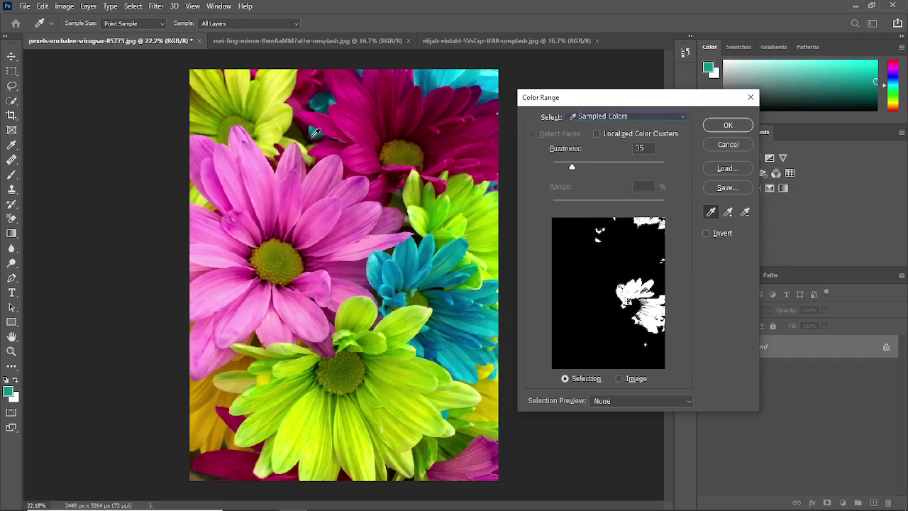
{"action": "left_click_drag", "start_coordinate": [572, 168], "coordinate": [636, 171]}
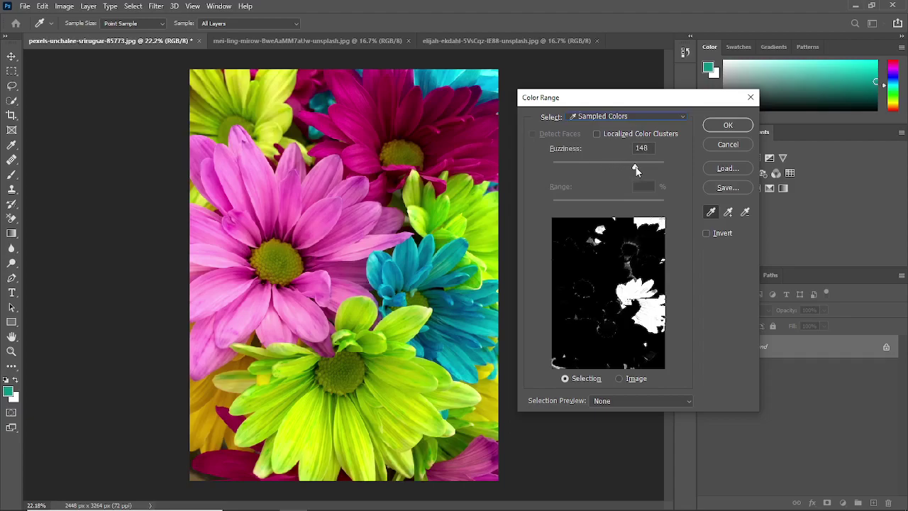
{"action": "left_click_drag", "start_coordinate": [636, 169], "coordinate": [603, 175]}
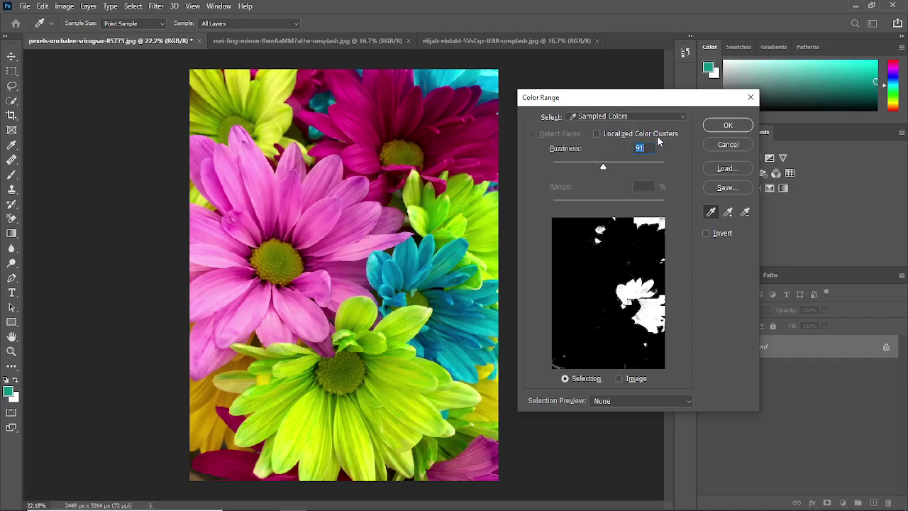
Restrict the sampled colours with Localized Color Clusters at a 36% range, and create the blue flower selection
{"action": "left_click", "coordinate": [596, 136]}
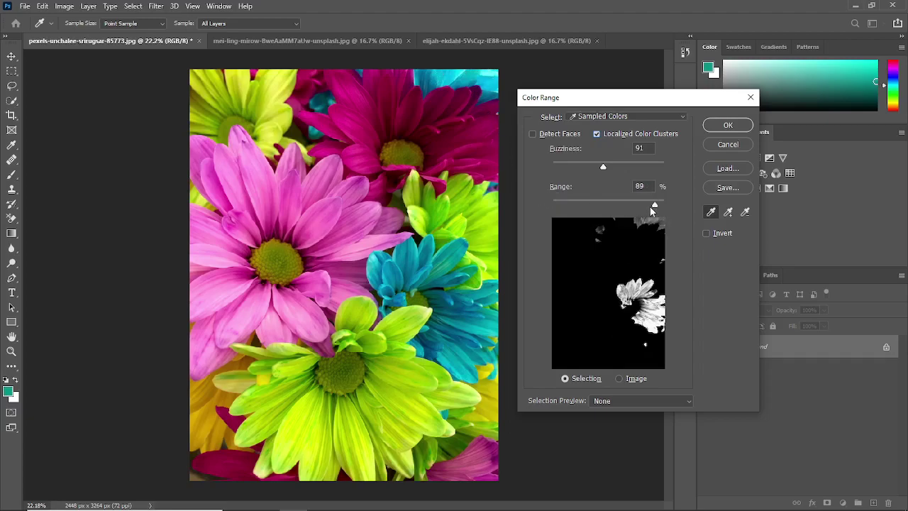
{"action": "left_click_drag", "start_coordinate": [638, 208], "coordinate": [592, 211]}
{"action": "left_click", "coordinate": [728, 125]}
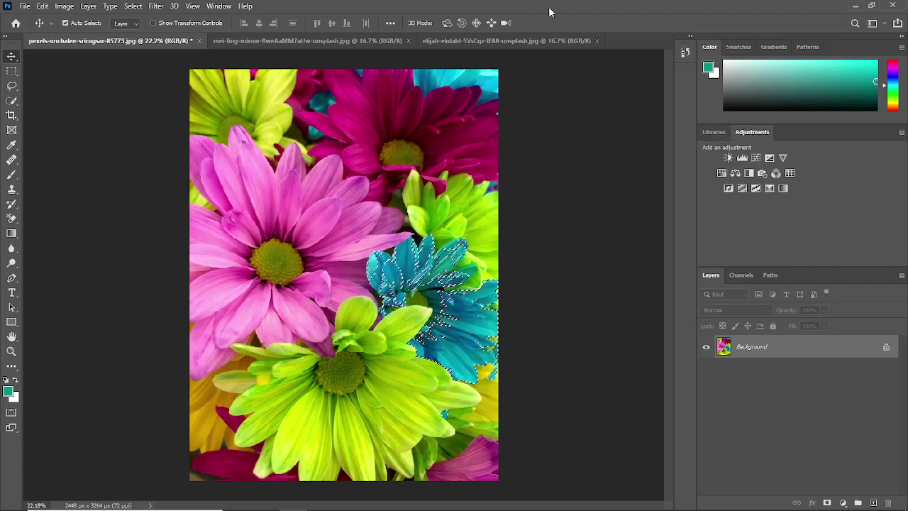
Try recolouring the selected blue flower with a Hue/Saturation adjustment layer, setting the hue to +59
{"action": "left_click", "coordinate": [842, 501]}
{"action": "left_click", "coordinate": [851, 389]}
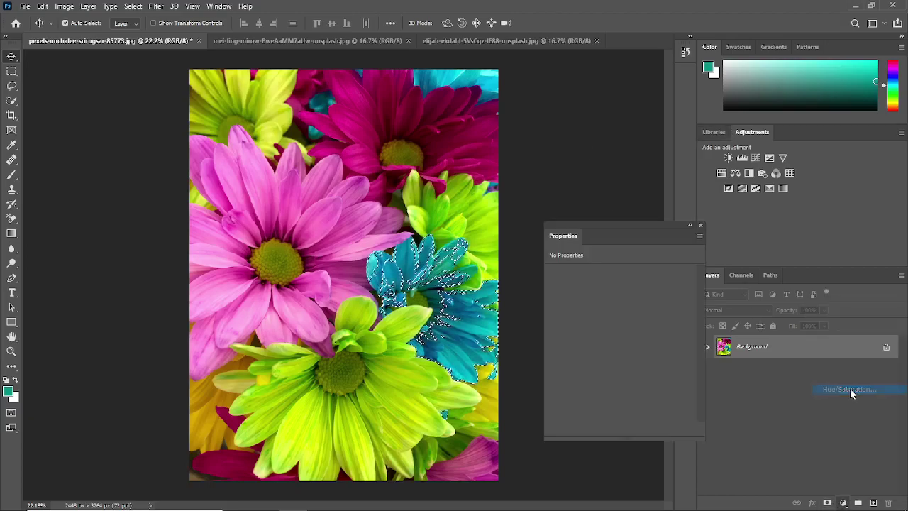
{"action": "left_click", "coordinate": [622, 317]}
{"action": "left_click_drag", "start_coordinate": [606, 321], "coordinate": [656, 320]}
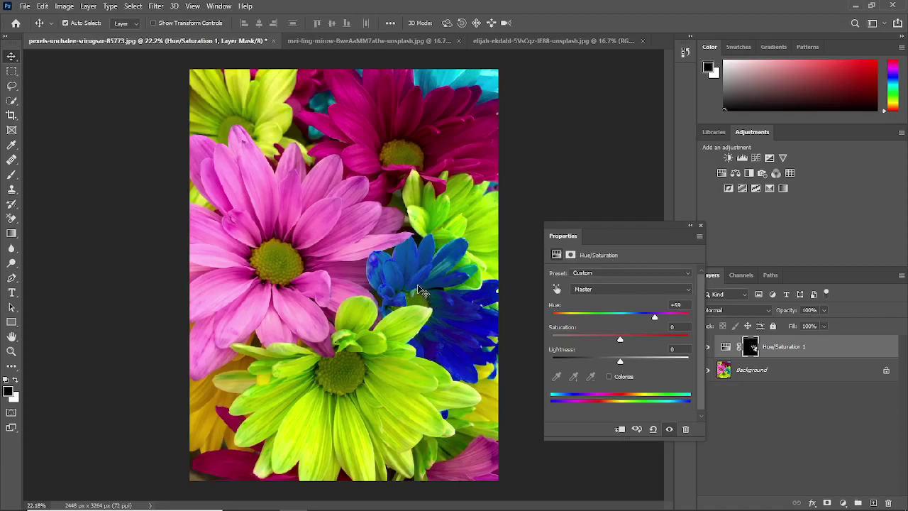
{"action": "left_click", "coordinate": [700, 225]}
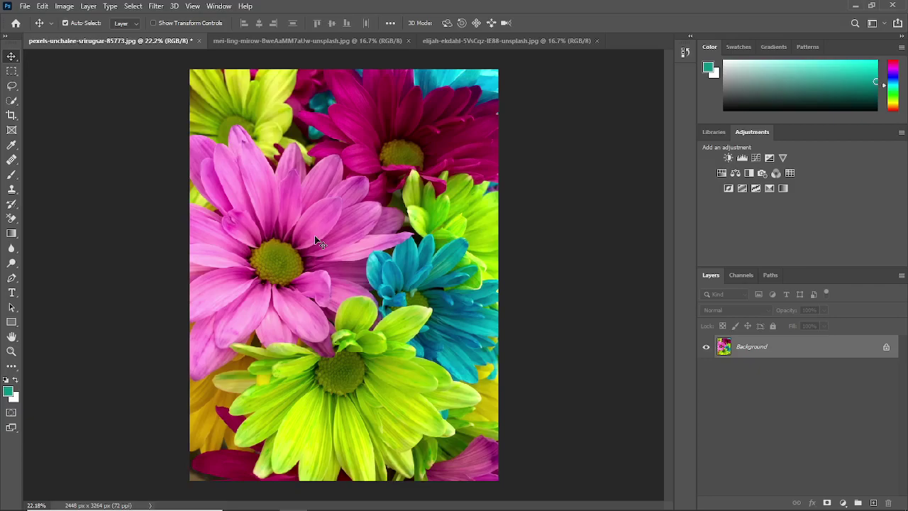
Select the bright areas of the flower photo using the Highlights preset in Color Range, with 36% fuzziness and a range of 190
{"action": "left_click", "coordinate": [132, 6]}
{"action": "left_click", "coordinate": [160, 117]}
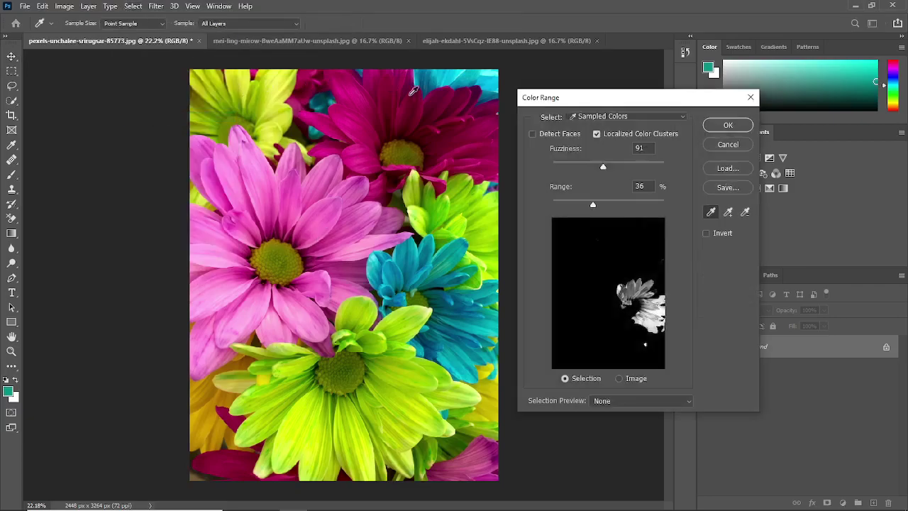
{"action": "left_click", "coordinate": [627, 119]}
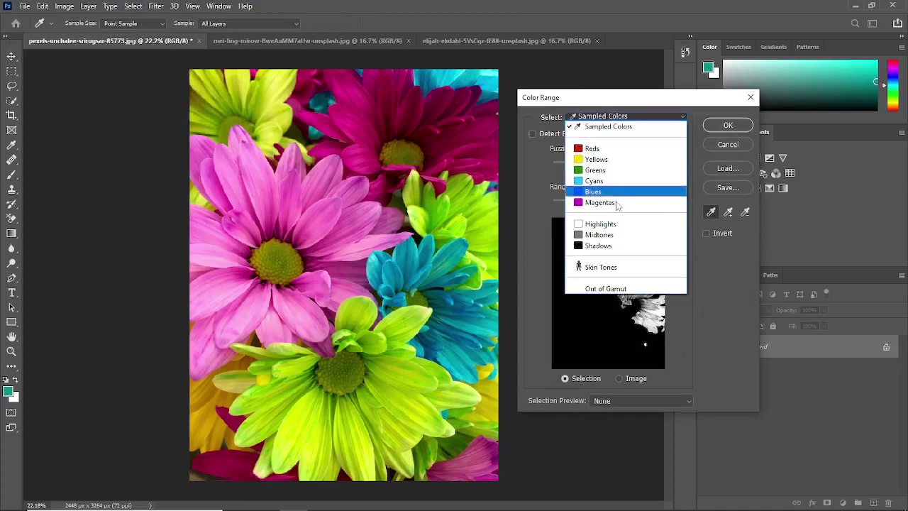
{"action": "left_click", "coordinate": [615, 224]}
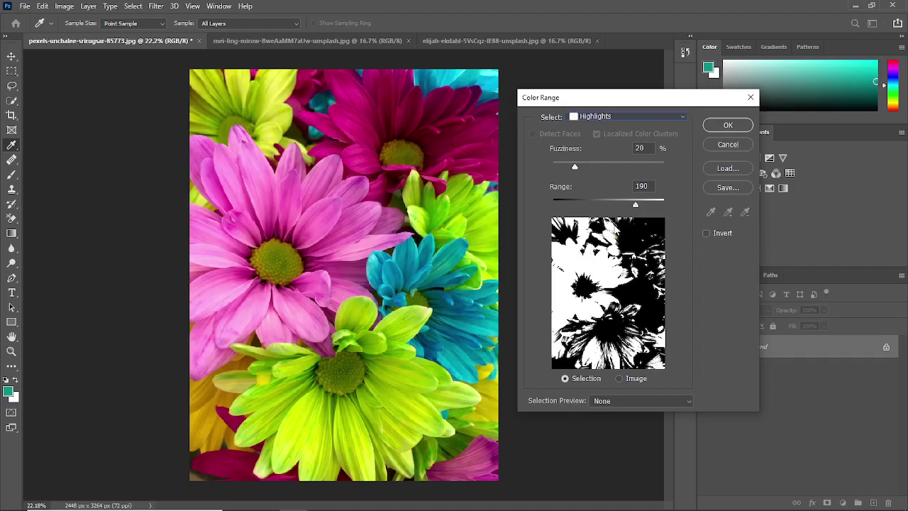
{"action": "left_click_drag", "start_coordinate": [575, 167], "coordinate": [593, 168]}
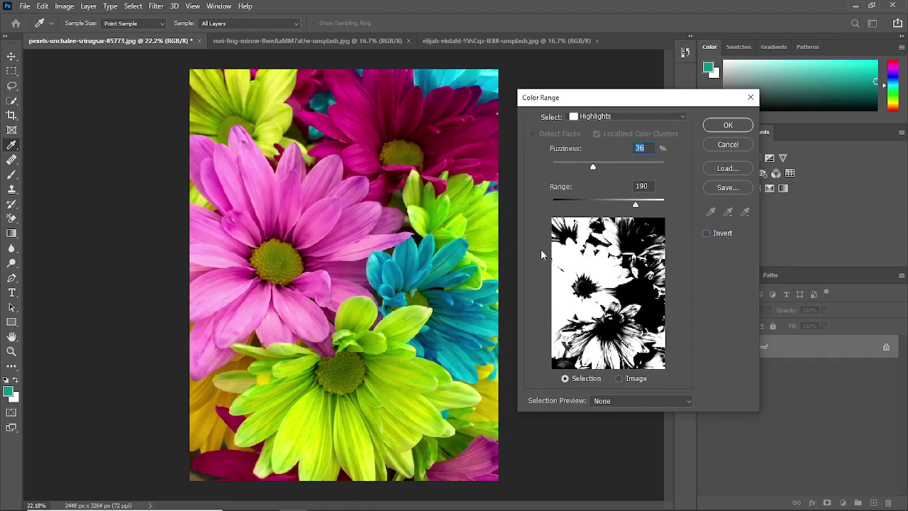
{"action": "mouse_move", "coordinate": [638, 205]}
{"action": "left_mouse_down"}
{"action": "mouse_move", "coordinate": [667, 205]}
{"action": "mouse_move", "coordinate": [630, 206]}
{"action": "mouse_move", "coordinate": [637, 218]}
{"action": "left_mouse_up"}
{"action": "left_click", "coordinate": [728, 126]}
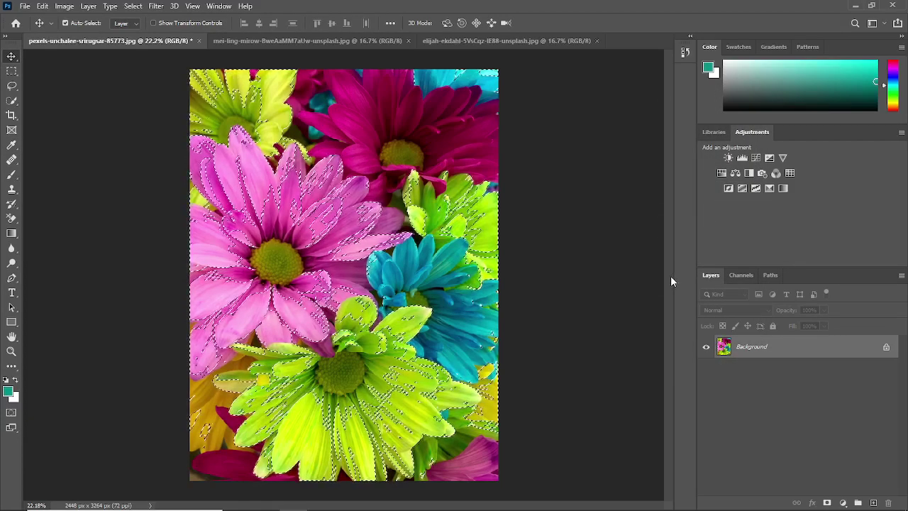
Darken the selected highlights with a Brightness/Contrast adjustment layer, setting the brightness to -31
{"action": "left_click", "coordinate": [843, 502]}
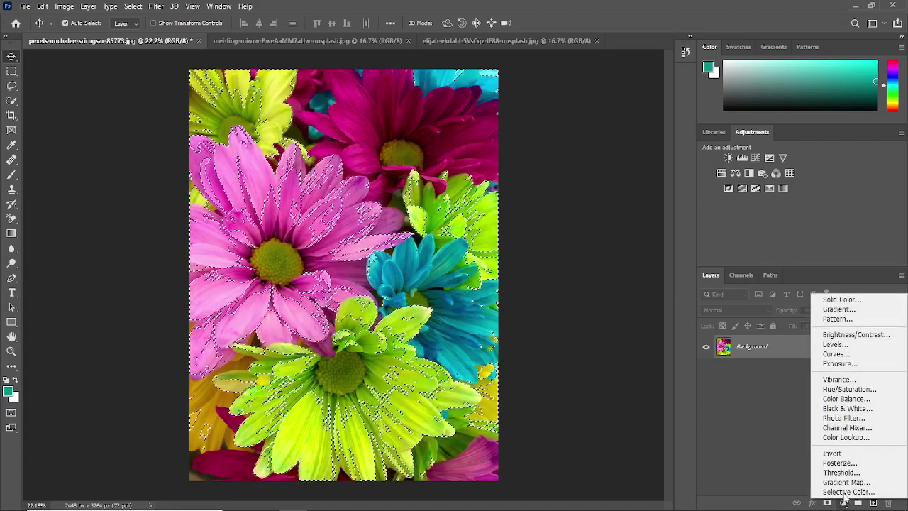
{"action": "left_click", "coordinate": [876, 334]}
{"action": "mouse_move", "coordinate": [622, 308]}
{"action": "left_mouse_down"}
{"action": "mouse_move", "coordinate": [576, 313]}
{"action": "mouse_move", "coordinate": [605, 305]}
{"action": "left_mouse_up"}
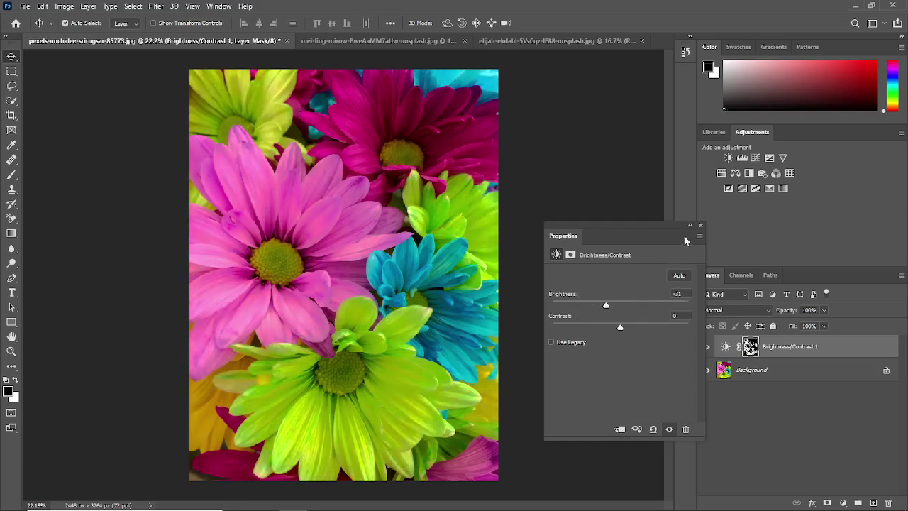
{"action": "left_click", "coordinate": [700, 225]}
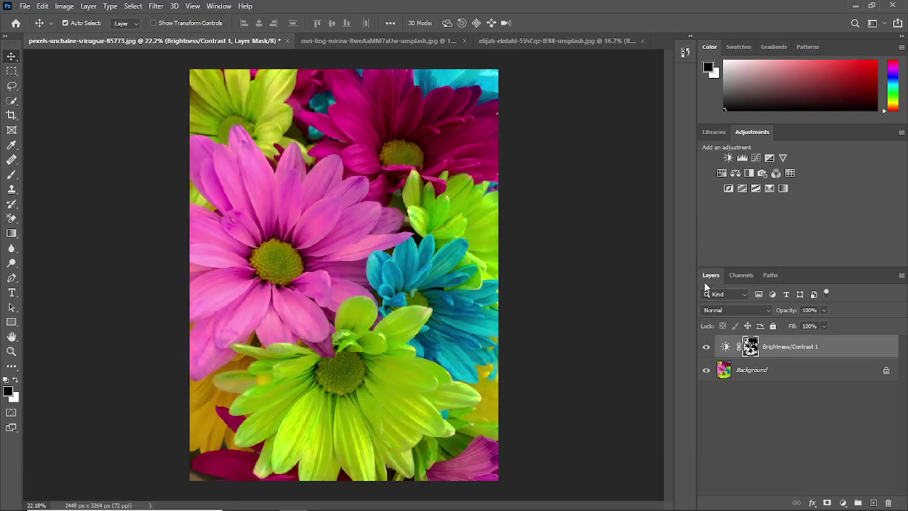
Toggle the Brightness/Contrast layer's visibility to compare the flowers with and without the adjustment
{"action": "left_click", "coordinate": [706, 349]}
{"action": "left_click", "coordinate": [706, 349]}
{"action": "left_click", "coordinate": [706, 349]}
{"action": "left_click", "coordinate": [706, 349]}
{"action": "left_click", "coordinate": [706, 349]}
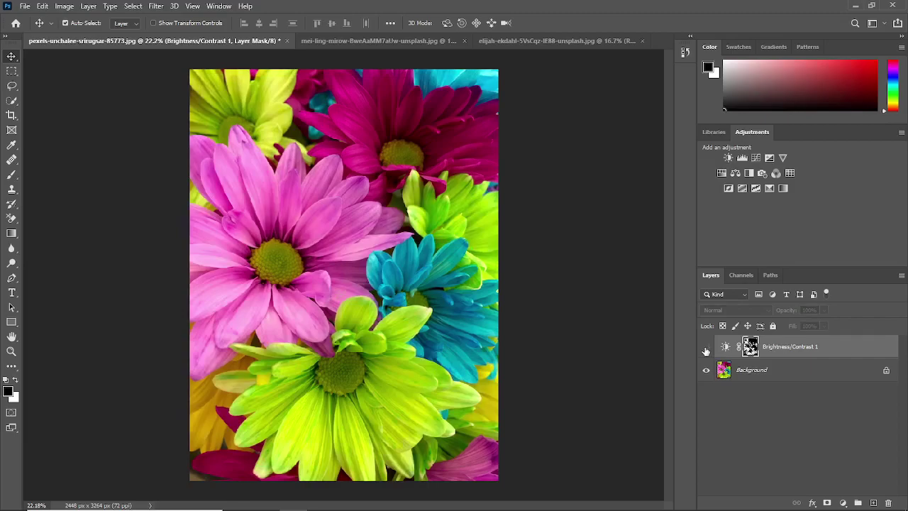
In the portrait with the yellow top, select the yellow tones using the Yellows preset in Color Range, and clear that selection
{"action": "left_click", "coordinate": [378, 42]}
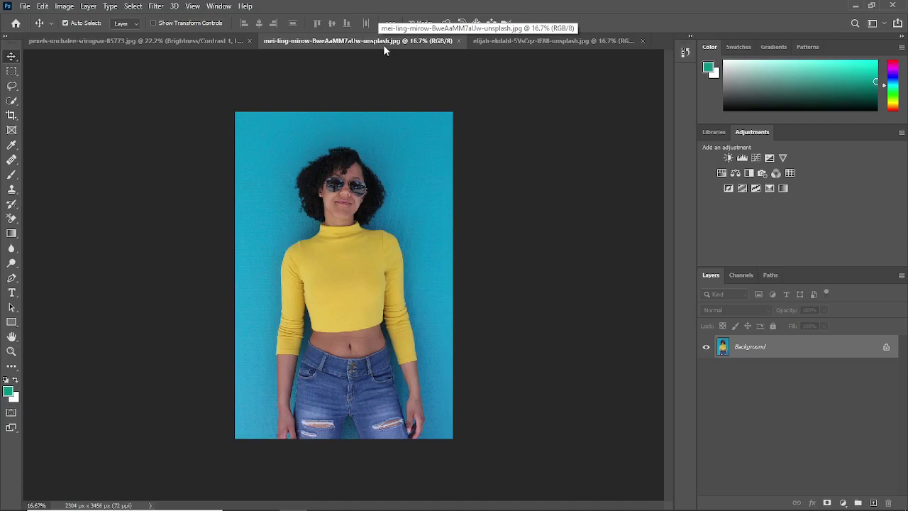
{"action": "left_click", "coordinate": [132, 6]}
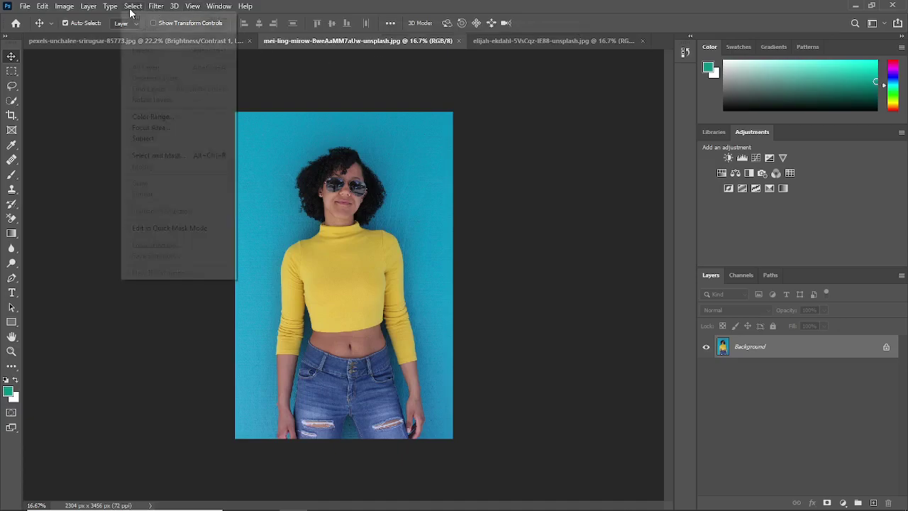
{"action": "left_click", "coordinate": [153, 116]}
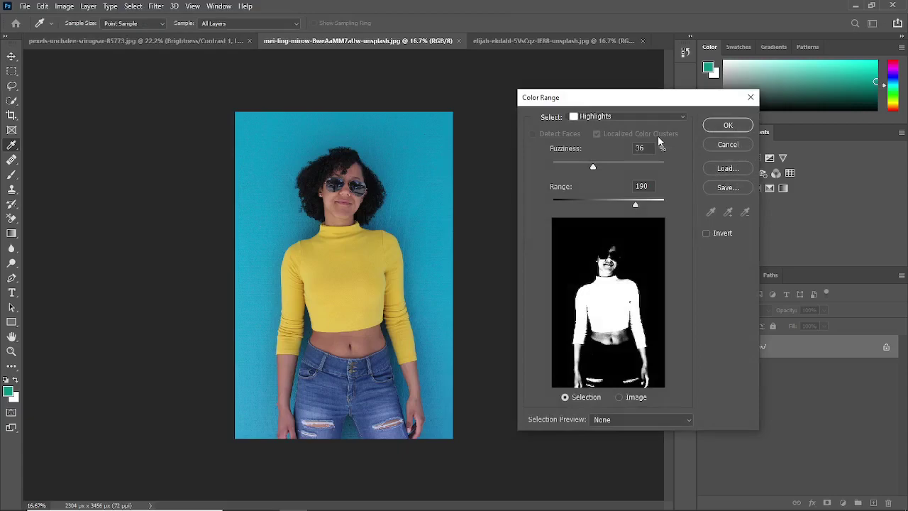
{"action": "left_click", "coordinate": [654, 116]}
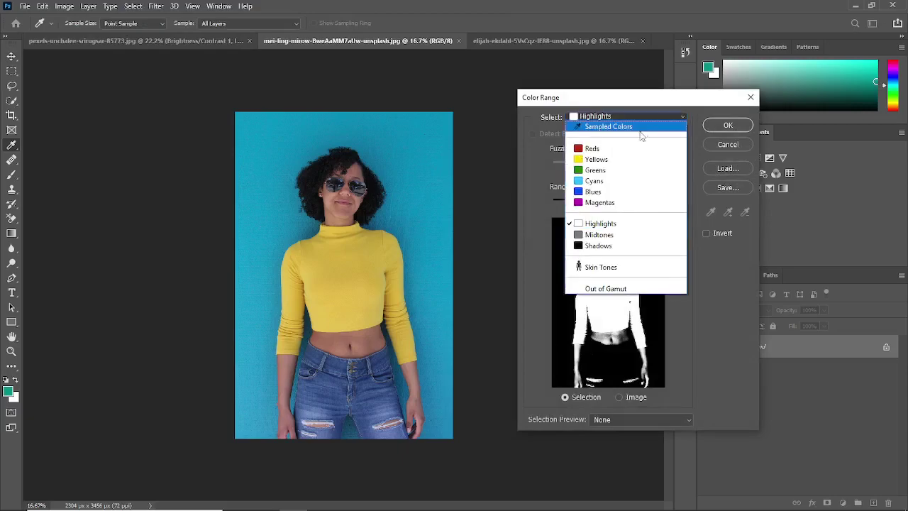
{"action": "left_click", "coordinate": [622, 164]}
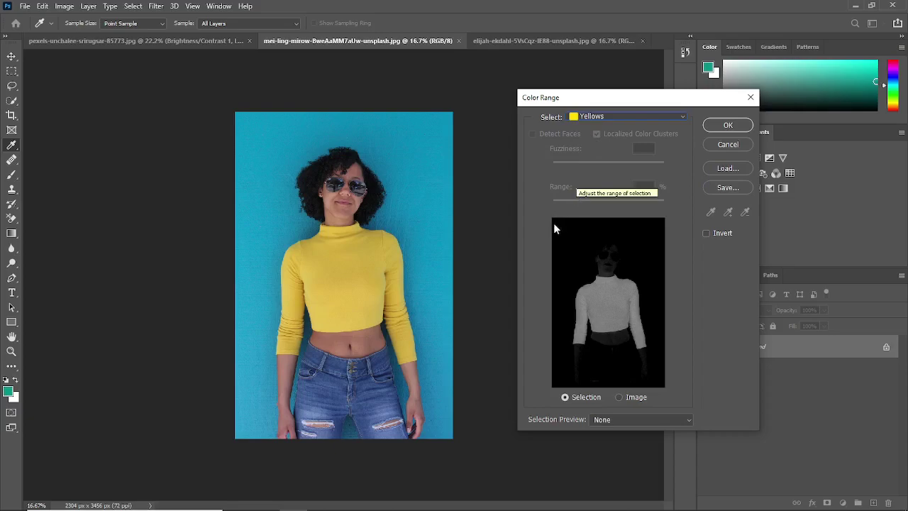
{"action": "left_click", "coordinate": [718, 125]}
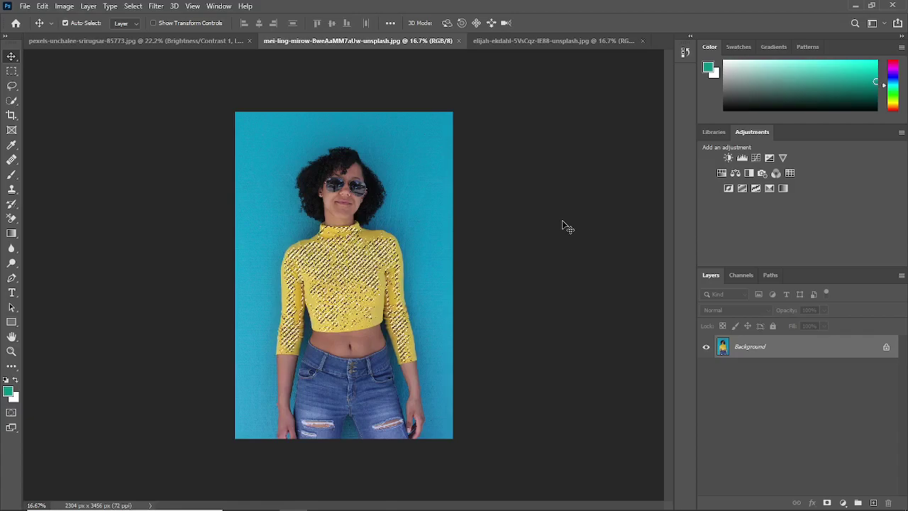
{"action": "key", "text": "ctrl+d"}
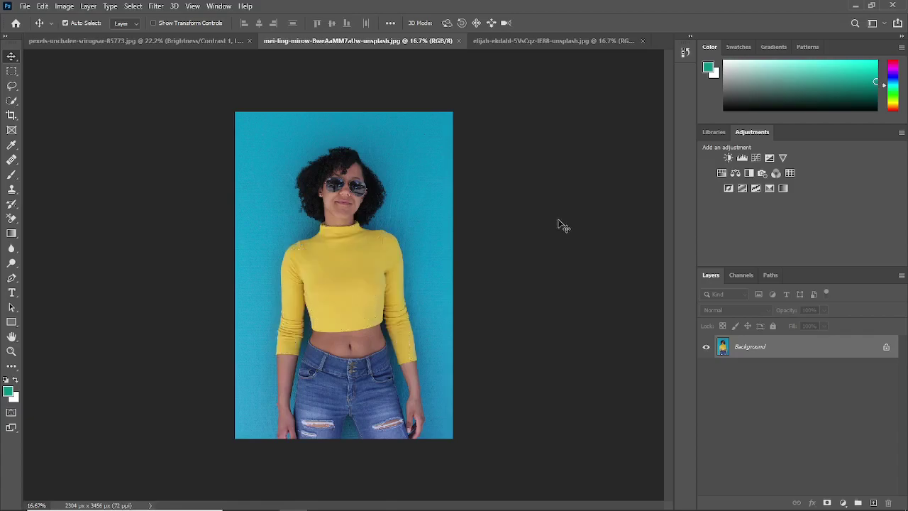
In Color Range, sample the yellow top with Sampled Colors, extending the sample across the chest, collar and both sleeves
{"action": "left_click", "coordinate": [132, 7]}
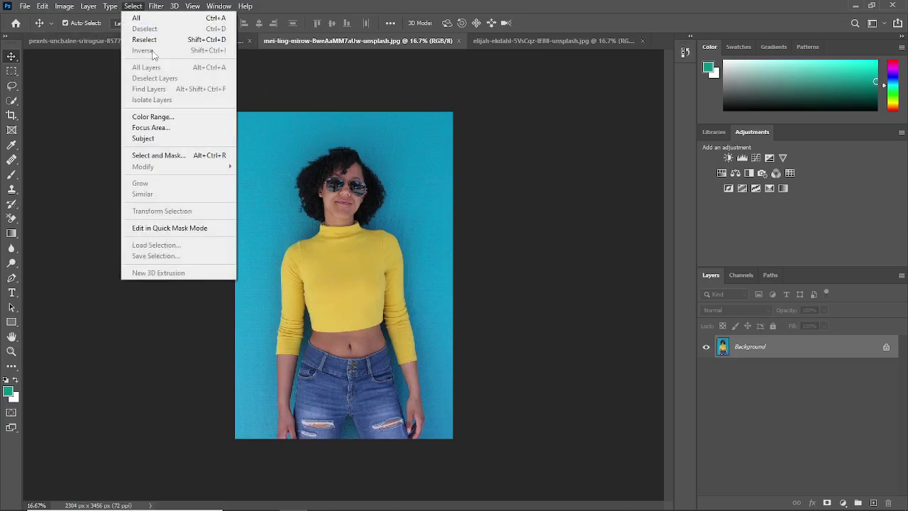
{"action": "left_click", "coordinate": [172, 121]}
{"action": "left_click", "coordinate": [602, 118]}
{"action": "left_click", "coordinate": [603, 128]}
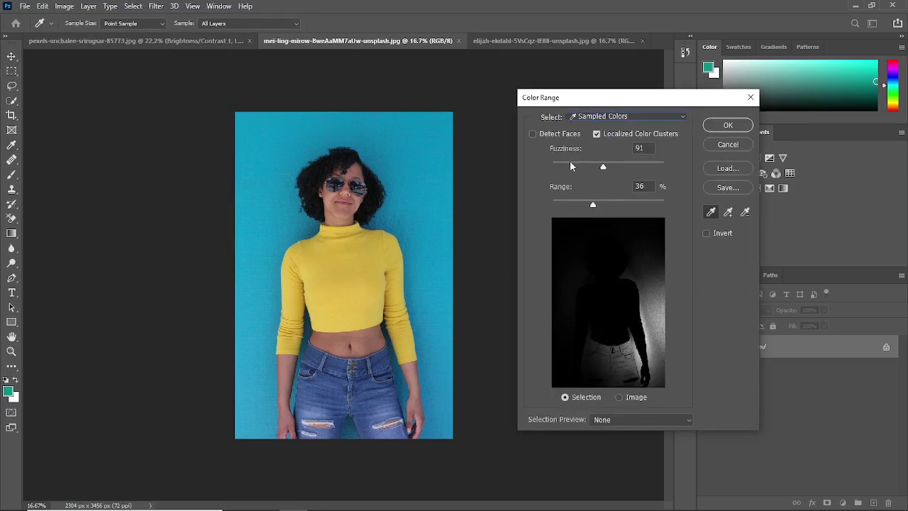
{"action": "left_click", "coordinate": [375, 250]}
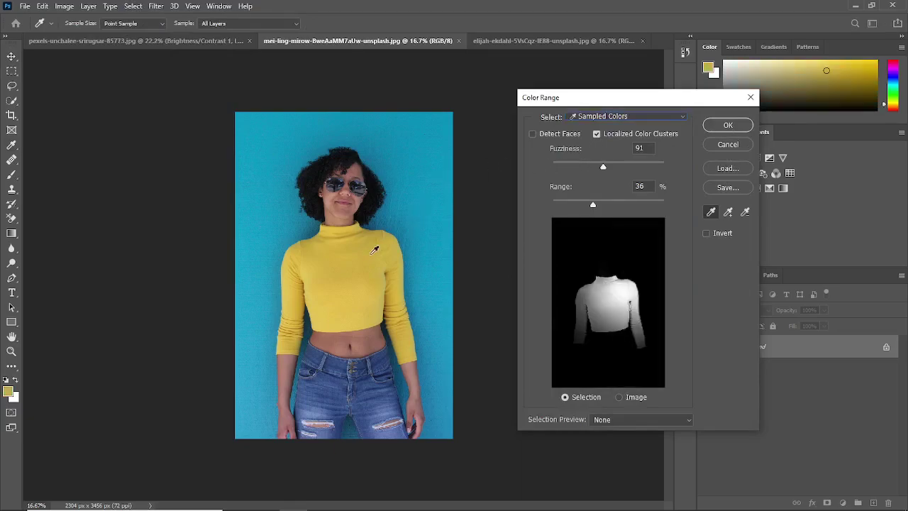
{"action": "mouse_move", "coordinate": [372, 254]}
{"action": "left_mouse_down"}
{"action": "mouse_move", "coordinate": [353, 315]}
{"action": "mouse_move", "coordinate": [331, 321]}
{"action": "mouse_move", "coordinate": [294, 260]}
{"action": "mouse_move", "coordinate": [289, 345]}
{"action": "left_mouse_up"}
{"action": "mouse_move", "coordinate": [352, 236]}
{"action": "left_mouse_down"}
{"action": "mouse_move", "coordinate": [358, 223]}
{"action": "mouse_move", "coordinate": [374, 262]}
{"action": "mouse_move", "coordinate": [395, 258]}
{"action": "mouse_move", "coordinate": [411, 358]}
{"action": "left_mouse_up"}
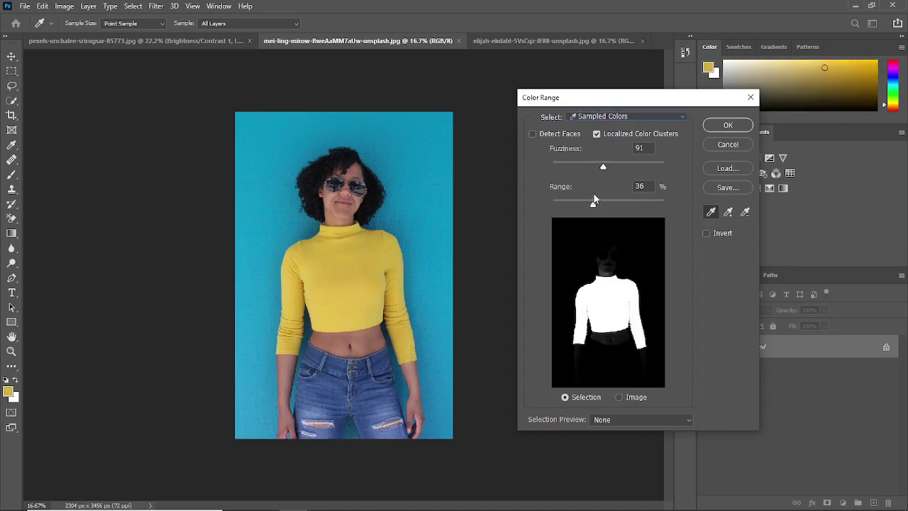
Set the range to 100% and the fuzziness to 58, turn off Localized Color Clusters, and apply the selection
{"action": "left_click_drag", "start_coordinate": [594, 204], "coordinate": [674, 207]}
{"action": "left_click_drag", "start_coordinate": [605, 168], "coordinate": [624, 169]}
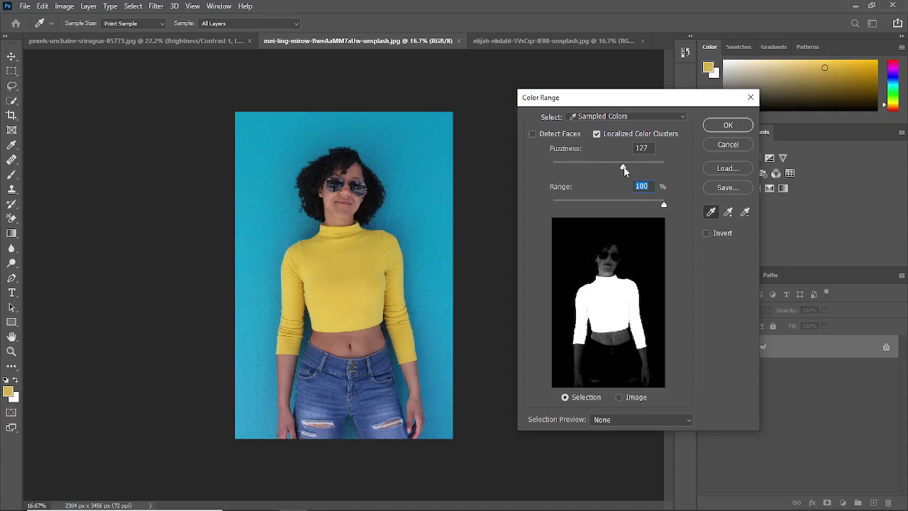
{"action": "left_click_drag", "start_coordinate": [624, 170], "coordinate": [585, 172]}
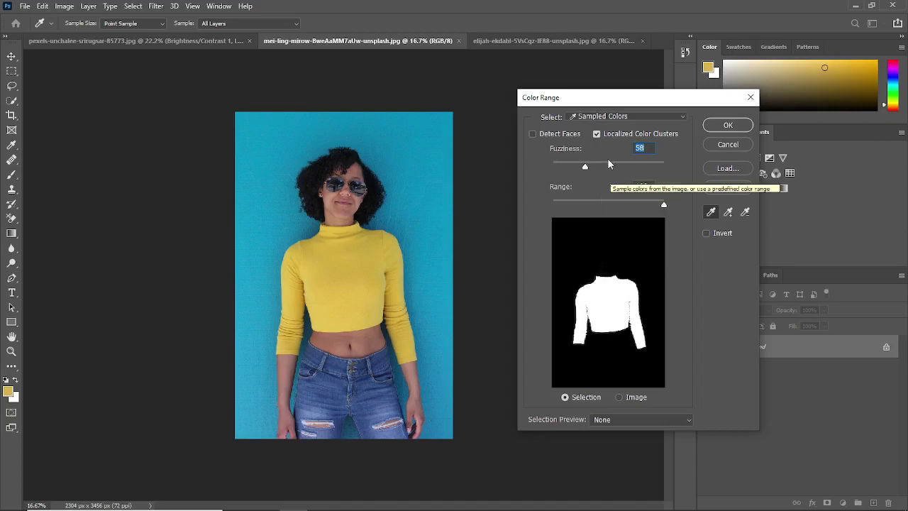
{"action": "left_click", "coordinate": [596, 133]}
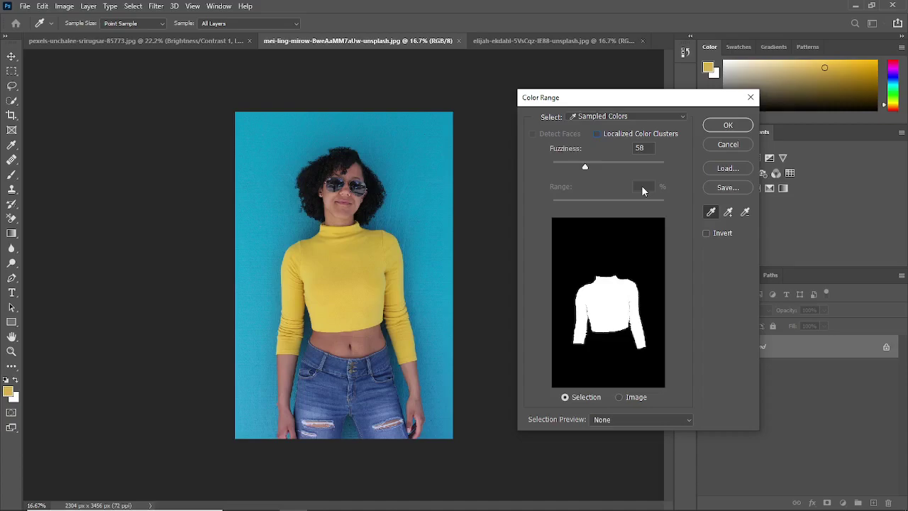
{"action": "left_click", "coordinate": [727, 126]}
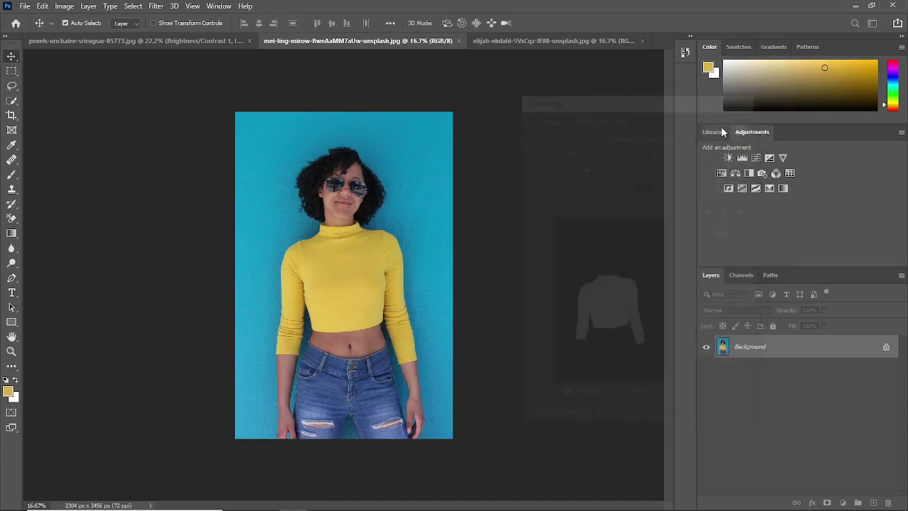
Recolour the selected top with a Hue/Saturation adjustment layer, setting the hue to -13 and the saturation to +2
{"action": "left_click", "coordinate": [843, 502]}
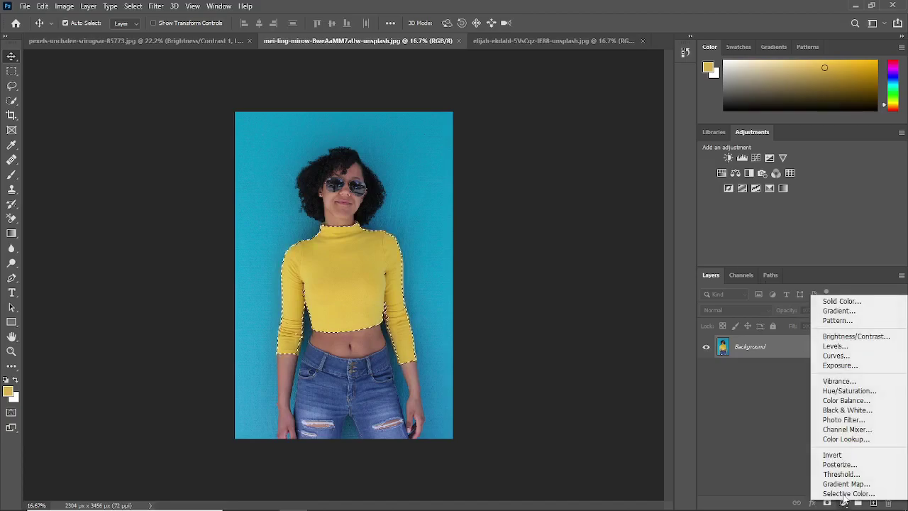
{"action": "left_click", "coordinate": [857, 391]}
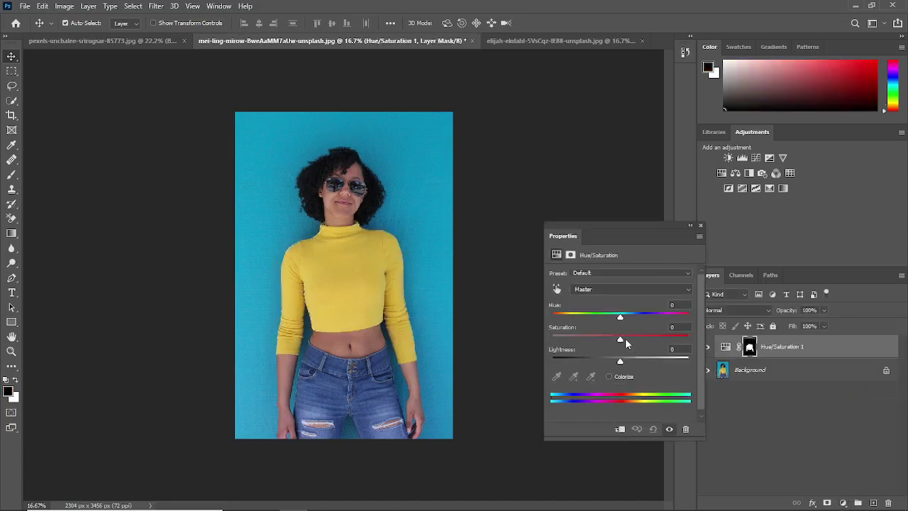
{"action": "left_click_drag", "start_coordinate": [622, 341], "coordinate": [611, 319]}
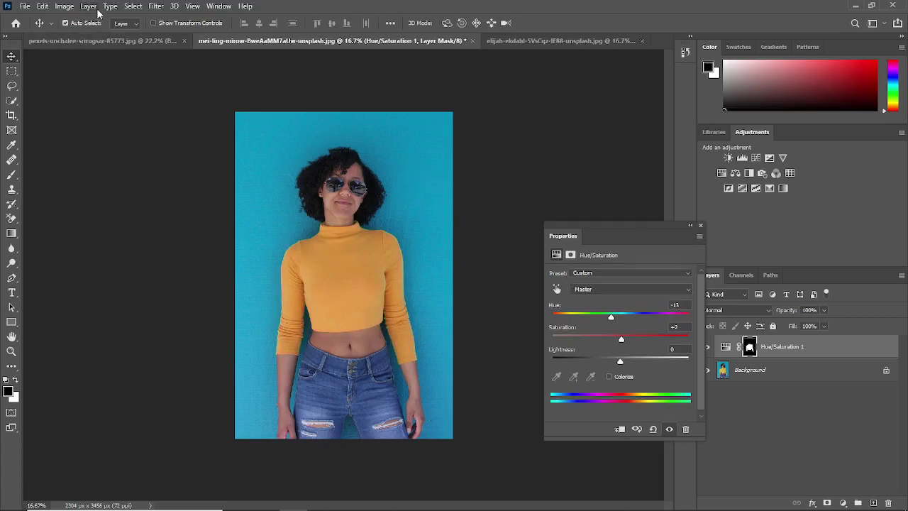
Delete the Hue/Saturation adjustment layer from the portrait
{"action": "left_click", "coordinate": [771, 434]}
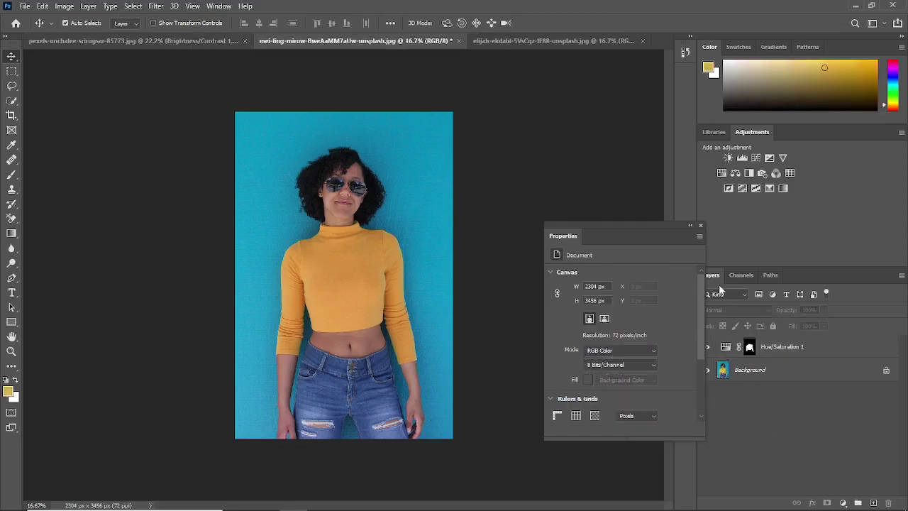
{"action": "left_click", "coordinate": [781, 349]}
{"action": "key", "text": "Delete"}
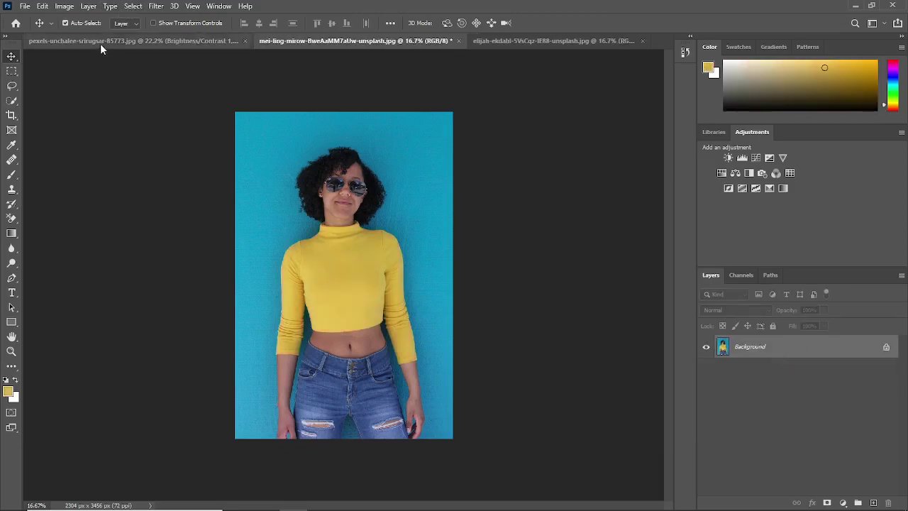
Reopen Color Range, try Invert on and off, and compare the Image view with the Selection view of the thumbnail
{"action": "left_click", "coordinate": [133, 5]}
{"action": "left_click", "coordinate": [152, 116]}
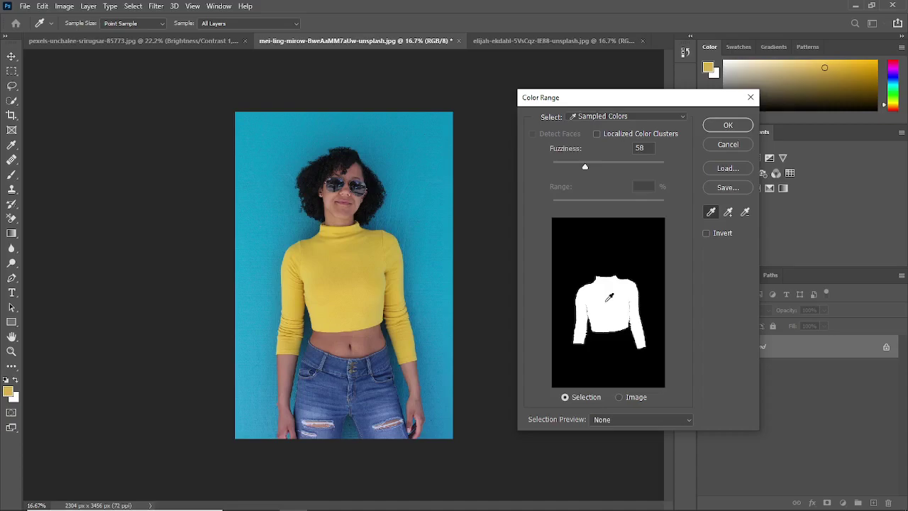
{"action": "left_click", "coordinate": [707, 234]}
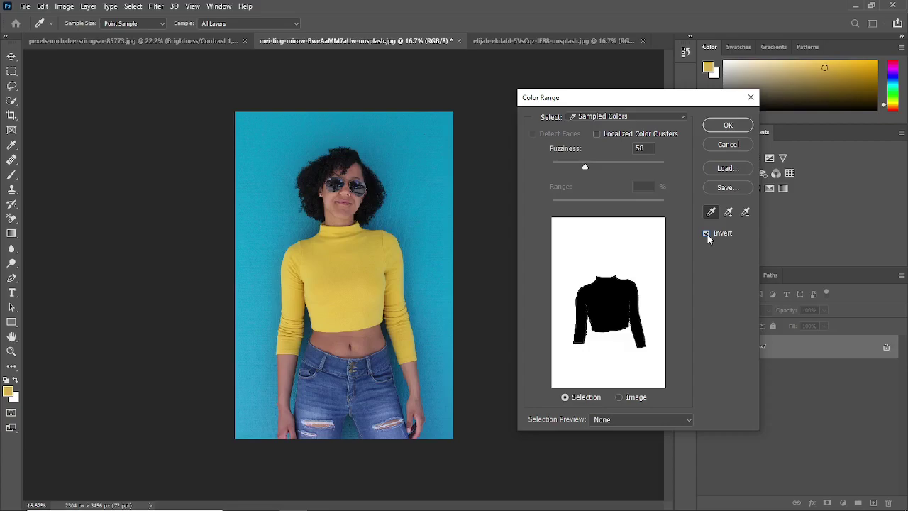
{"action": "left_click", "coordinate": [707, 233]}
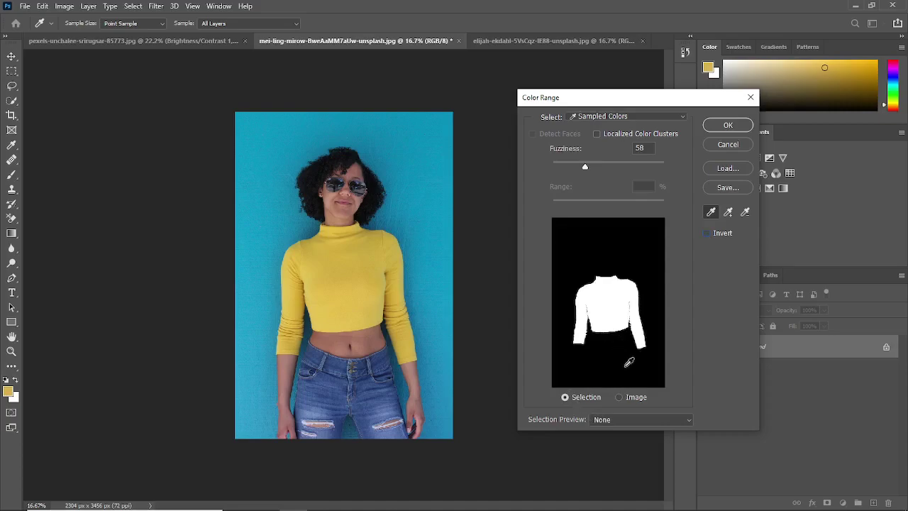
{"action": "left_click", "coordinate": [620, 399]}
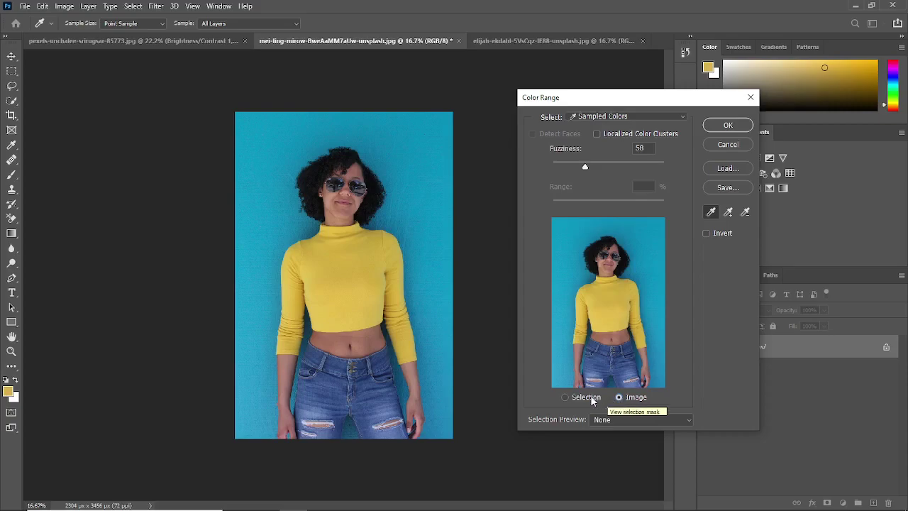
{"action": "left_click", "coordinate": [591, 399]}
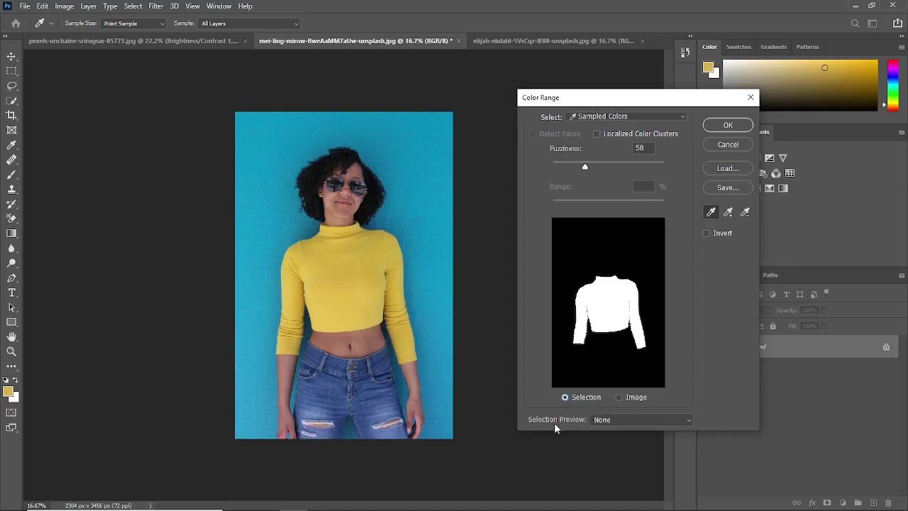
Compare the Grayscale, Black Matte, White Matte, Quick Mask and None selection previews on the portrait, and cancel Color Range
{"action": "left_click", "coordinate": [605, 421]}
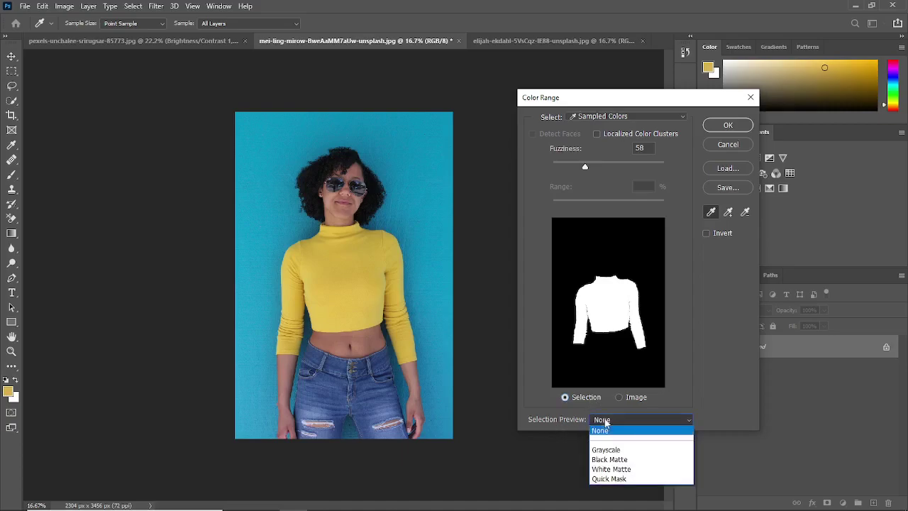
{"action": "left_click", "coordinate": [606, 450]}
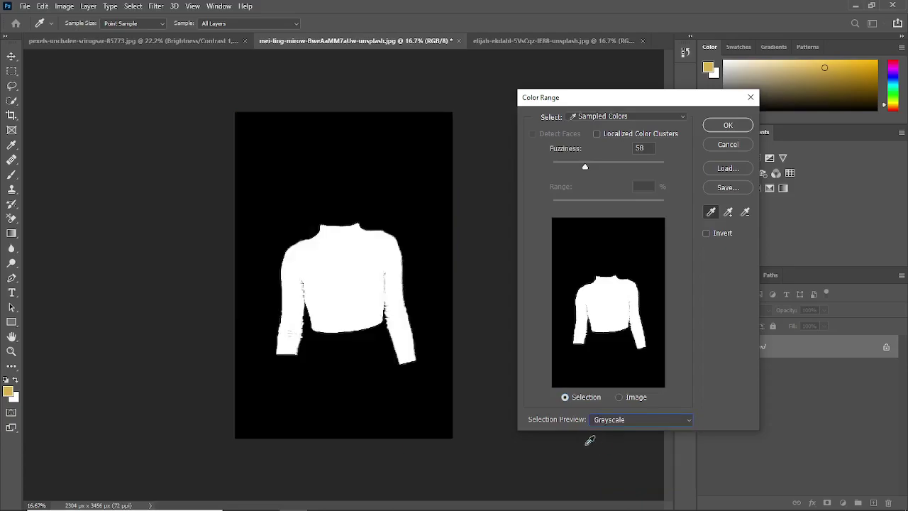
{"action": "left_click", "coordinate": [623, 421]}
{"action": "left_click", "coordinate": [615, 459]}
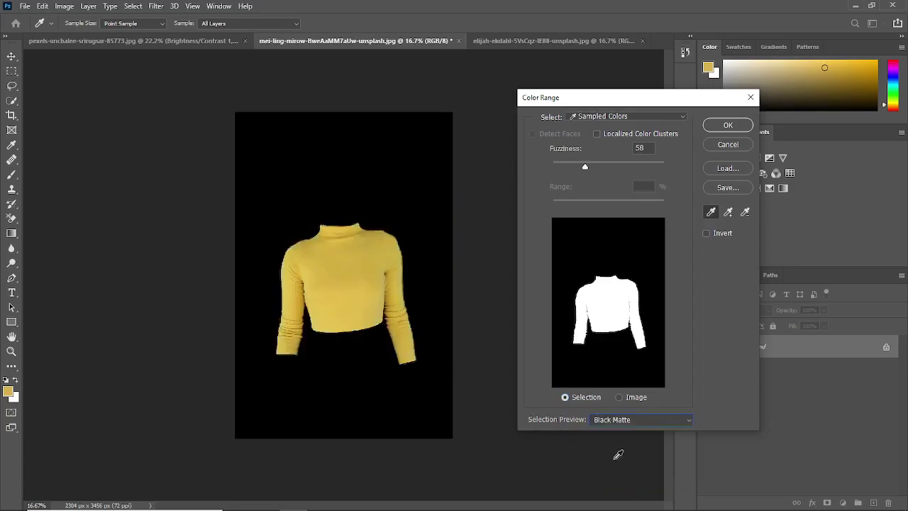
{"action": "left_click", "coordinate": [609, 420]}
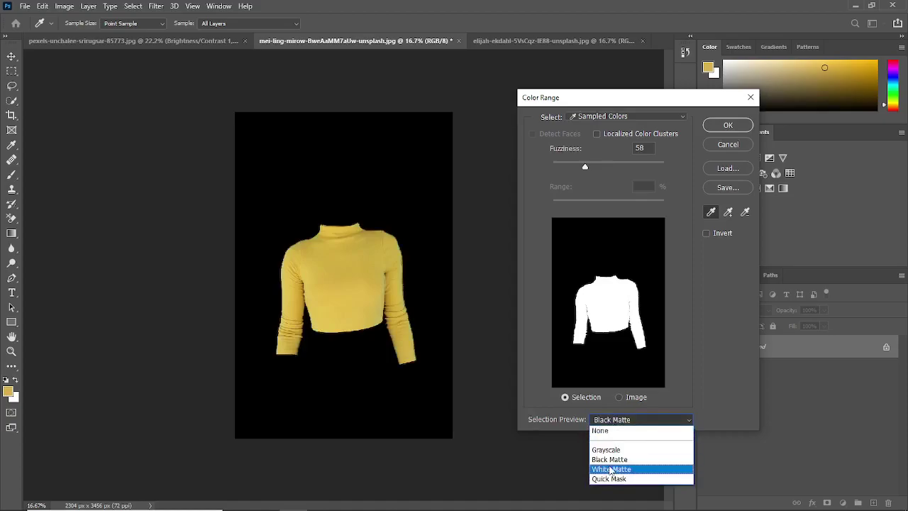
{"action": "left_click", "coordinate": [611, 468]}
{"action": "left_click", "coordinate": [615, 421]}
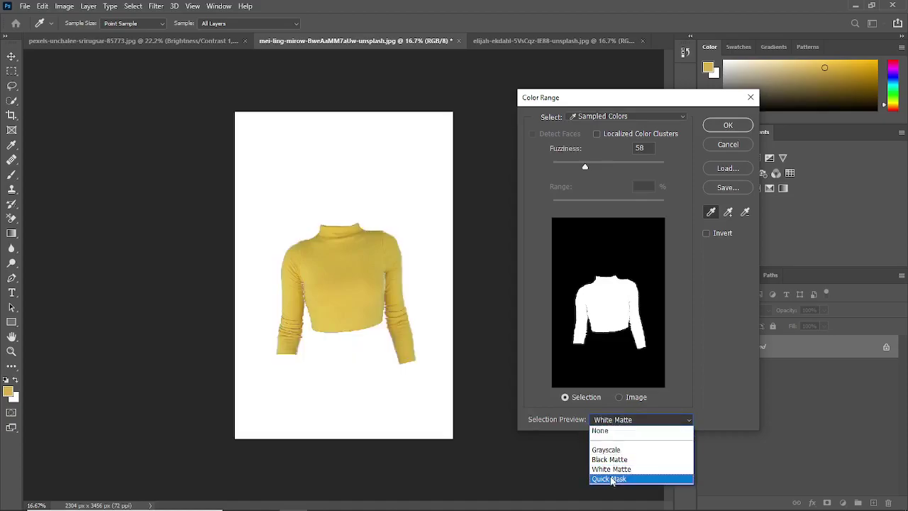
{"action": "left_click", "coordinate": [610, 478]}
{"action": "left_click", "coordinate": [614, 421]}
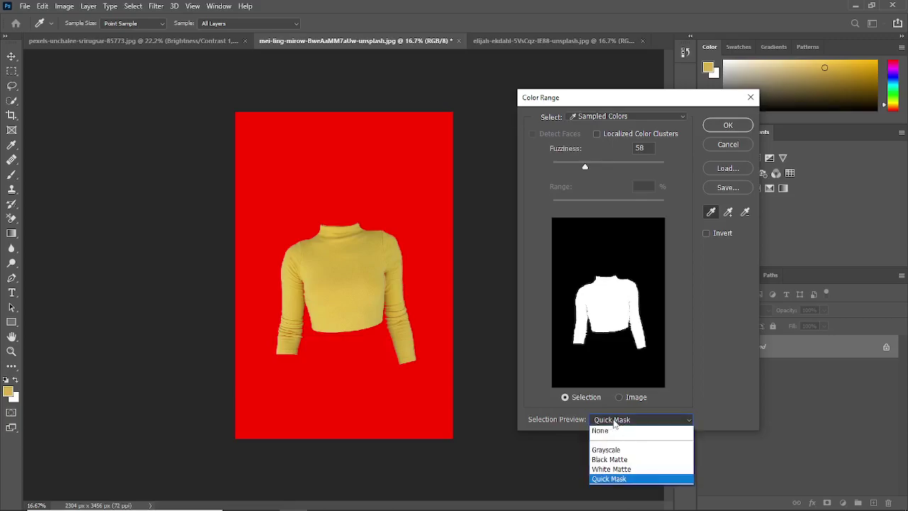
{"action": "left_click", "coordinate": [615, 431]}
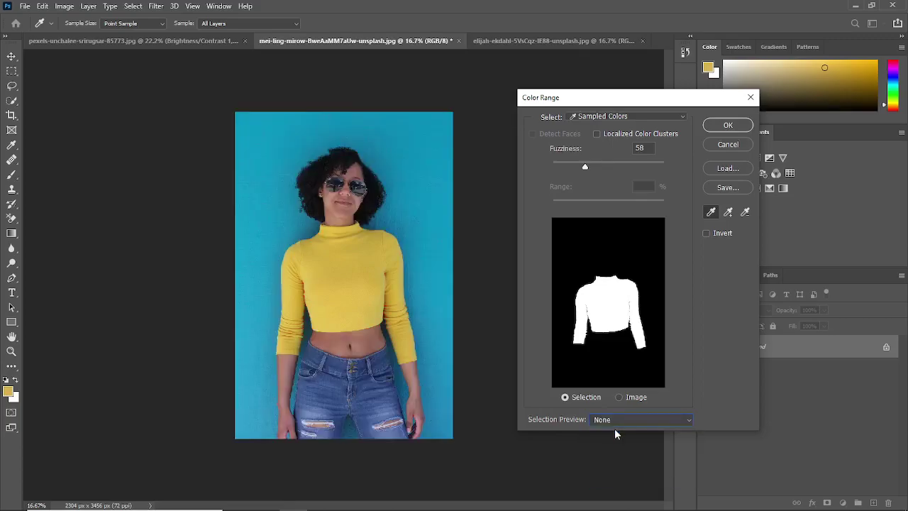
{"action": "left_click", "coordinate": [618, 422]}
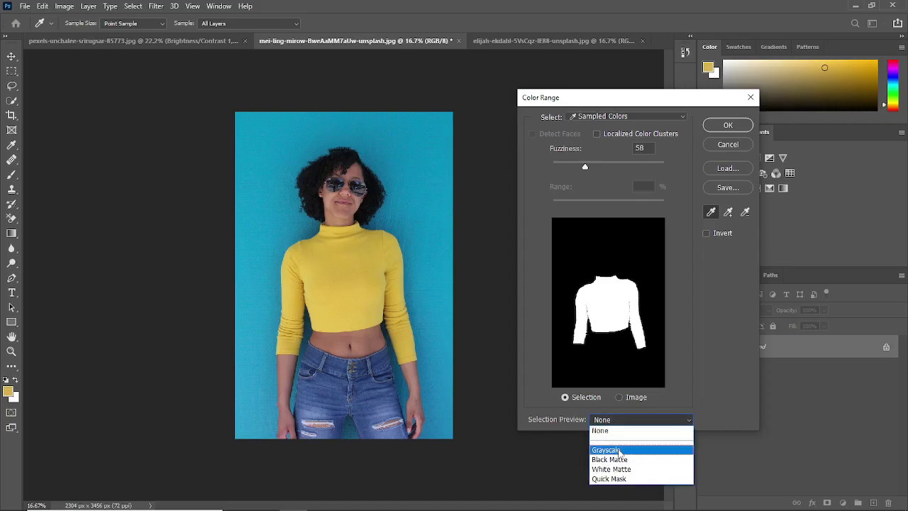
{"action": "left_click", "coordinate": [620, 443]}
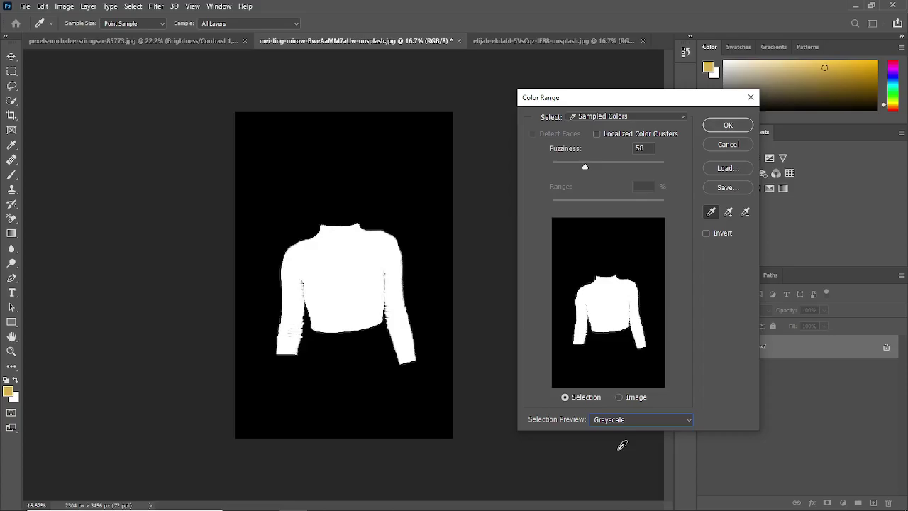
{"action": "left_click", "coordinate": [724, 145]}
Switch to the school bus photo and sample the orange rear bodywork in Color Range, using two spots beside the rear window and lights
{"action": "left_click", "coordinate": [495, 42]}
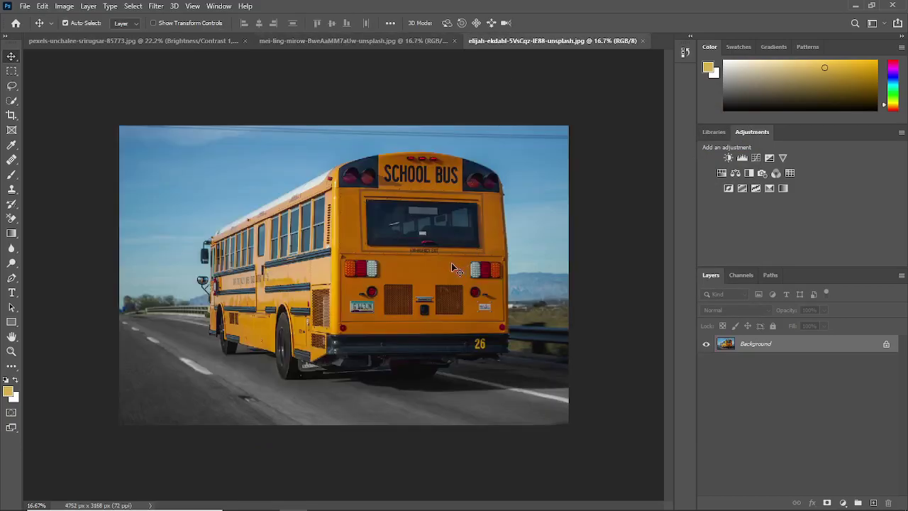
{"action": "left_click", "coordinate": [155, 6]}
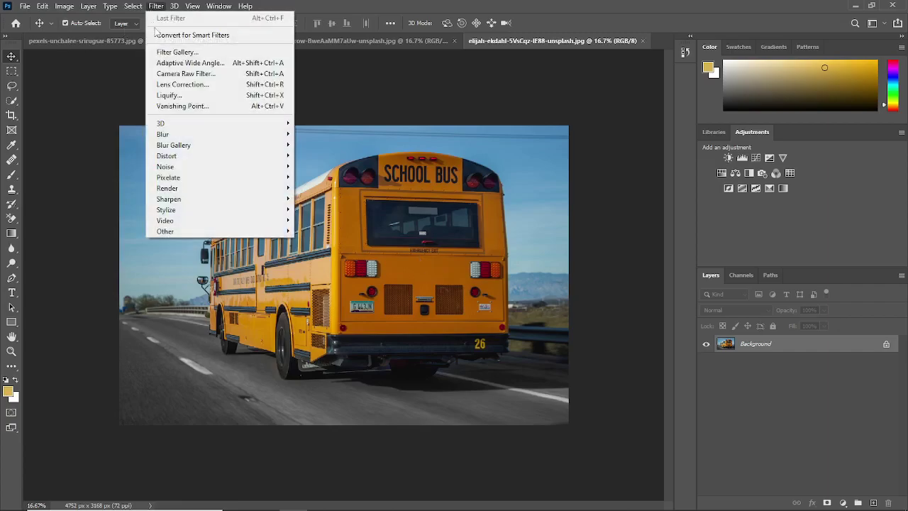
{"action": "mouse_move", "coordinate": [131, 10]}
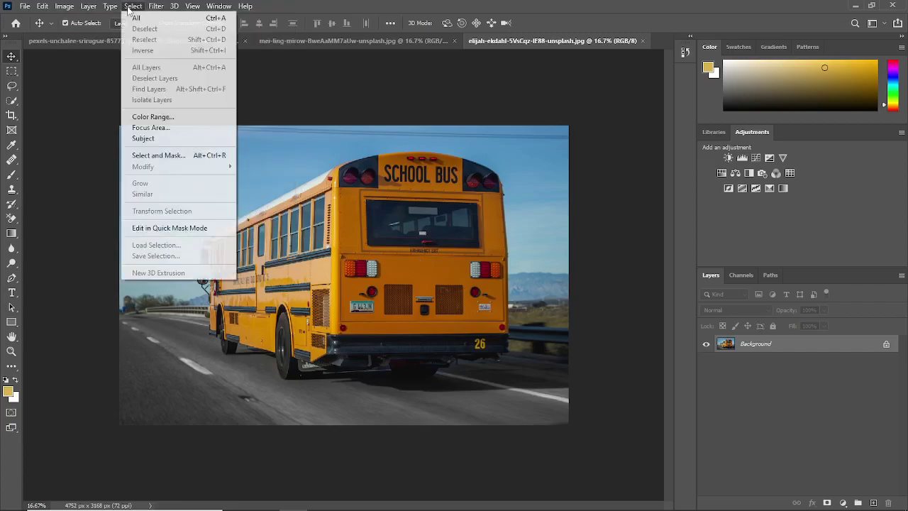
{"action": "left_click", "coordinate": [149, 117]}
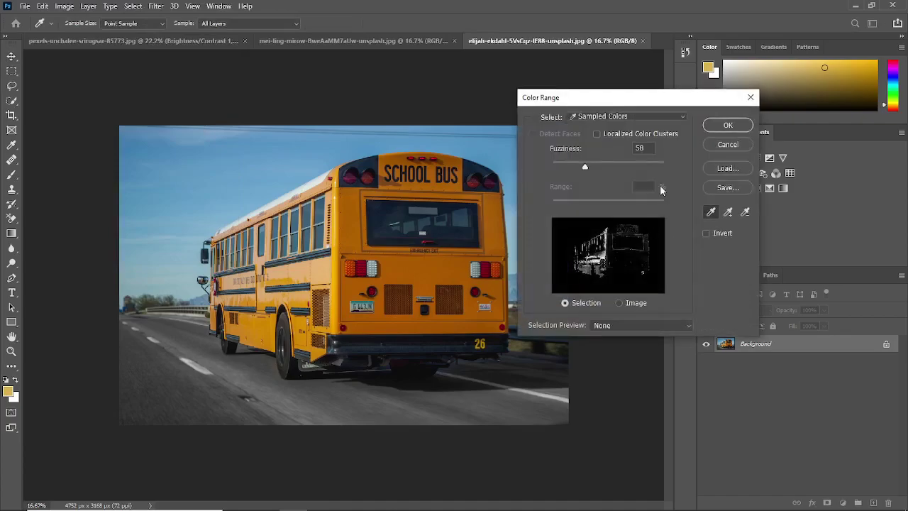
{"action": "left_click", "coordinate": [352, 224]}
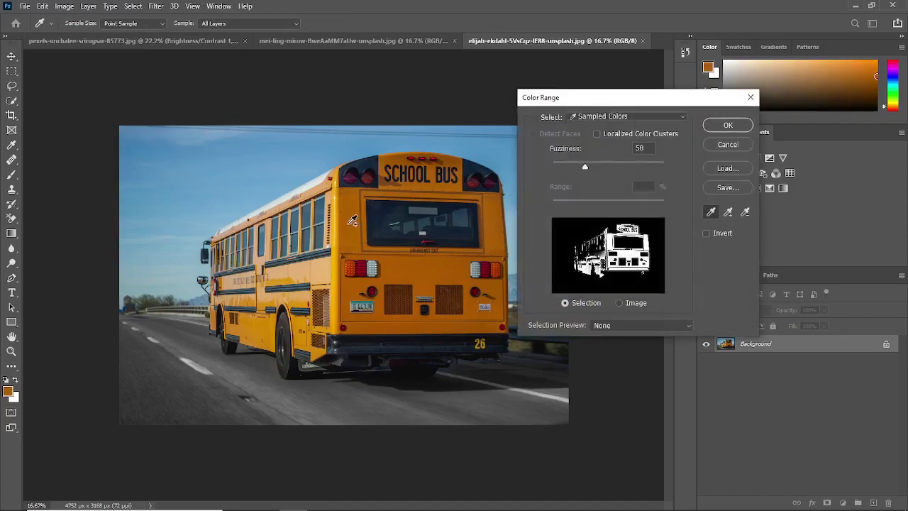
{"action": "left_click", "coordinate": [344, 288]}
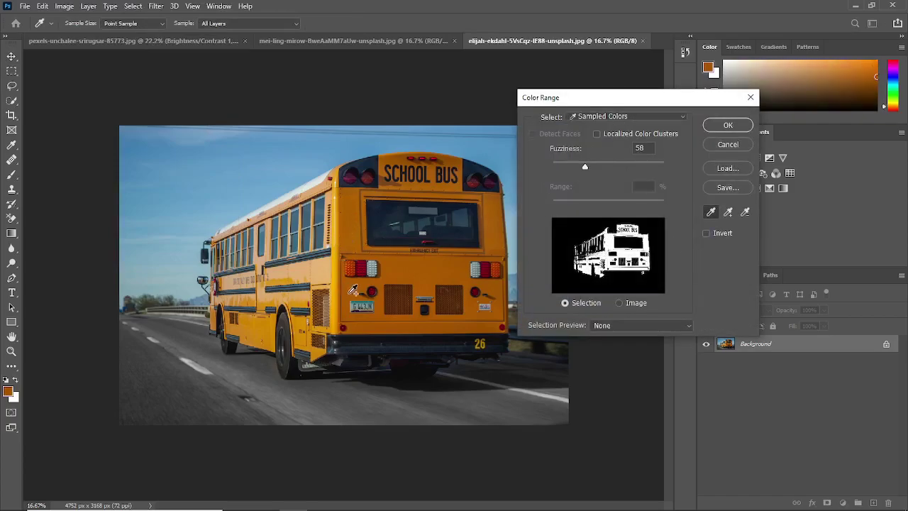
Sample the bus's rear panel and the area by its round light, subtract the unwanted dark tones there, and sample the orange bodywork again
{"action": "left_click_drag", "start_coordinate": [412, 277], "coordinate": [429, 297]}
{"action": "left_click", "coordinate": [477, 290]}
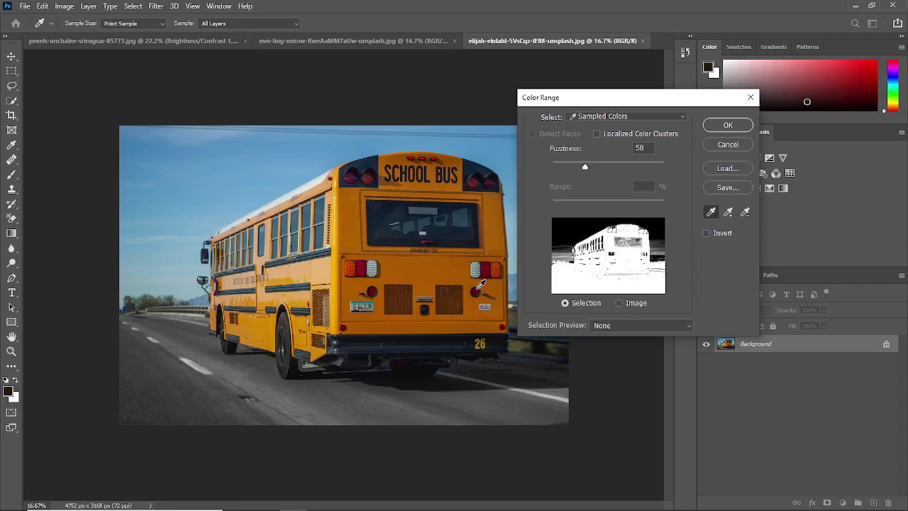
{"action": "key", "text": "alt"}
{"action": "left_click", "coordinate": [481, 285], "text": "alt"}
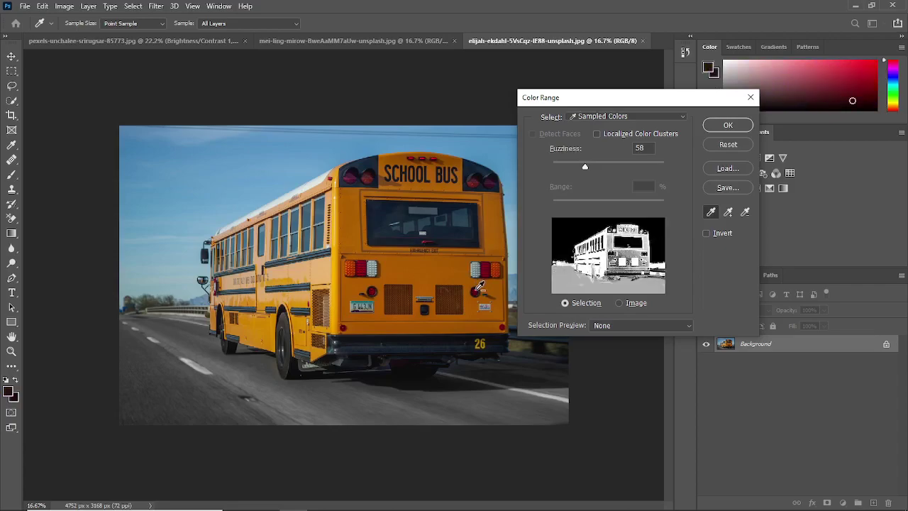
{"action": "left_click", "coordinate": [479, 285], "text": "alt"}
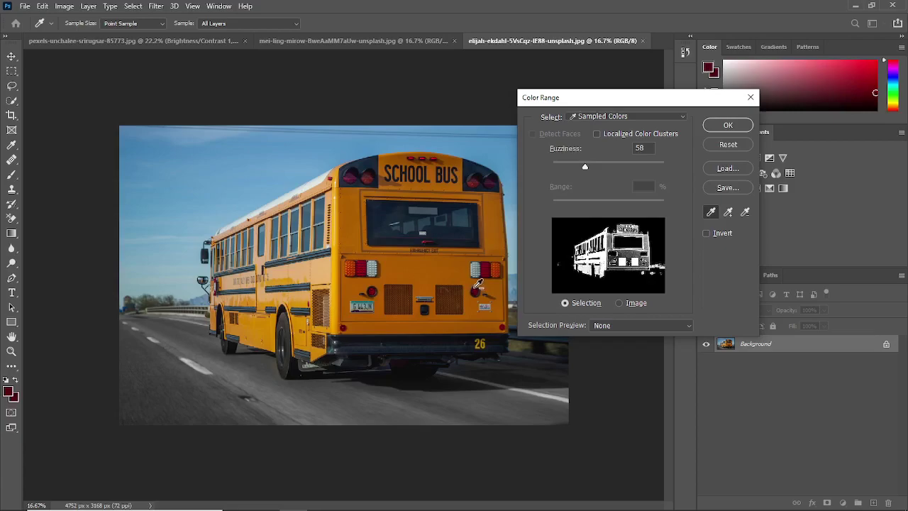
{"action": "left_click", "coordinate": [474, 288], "text": "alt"}
{"action": "left_click", "coordinate": [454, 268]}
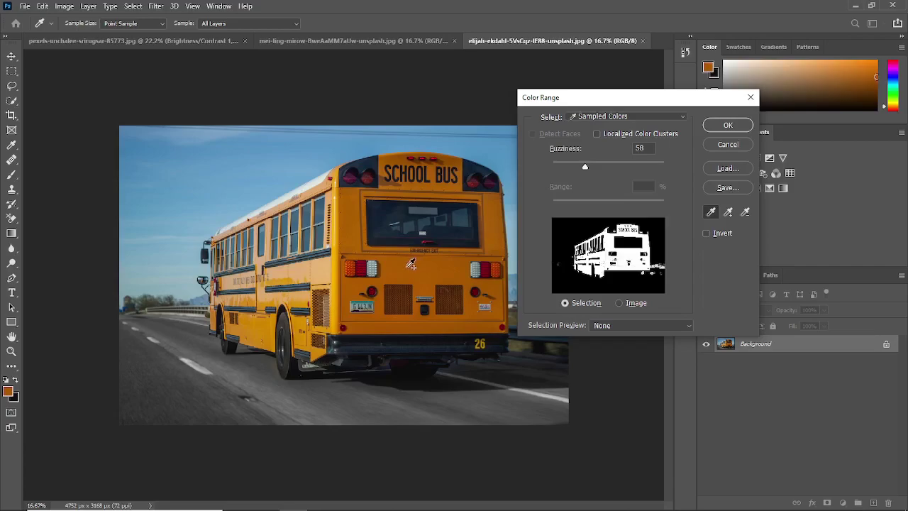
Add colour samples from the SCHOOL BUS sign, the bus's long side panels and the edge just below the roof
{"action": "left_click", "coordinate": [414, 183]}
{"action": "left_click", "coordinate": [448, 157]}
{"action": "left_click", "coordinate": [445, 159], "text": "shift"}
{"action": "mouse_move", "coordinate": [328, 262]}
{"action": "left_mouse_down"}
{"action": "mouse_move", "coordinate": [287, 278]}
{"action": "mouse_move", "coordinate": [304, 301]}
{"action": "mouse_move", "coordinate": [260, 299]}
{"action": "mouse_move", "coordinate": [269, 339]}
{"action": "mouse_move", "coordinate": [244, 328]}
{"action": "left_mouse_up"}
{"action": "left_click", "coordinate": [286, 204]}
Set the Color Range Fuzziness to 33 and apply the selection to the bus
{"action": "left_click_drag", "start_coordinate": [587, 165], "coordinate": [598, 164]}
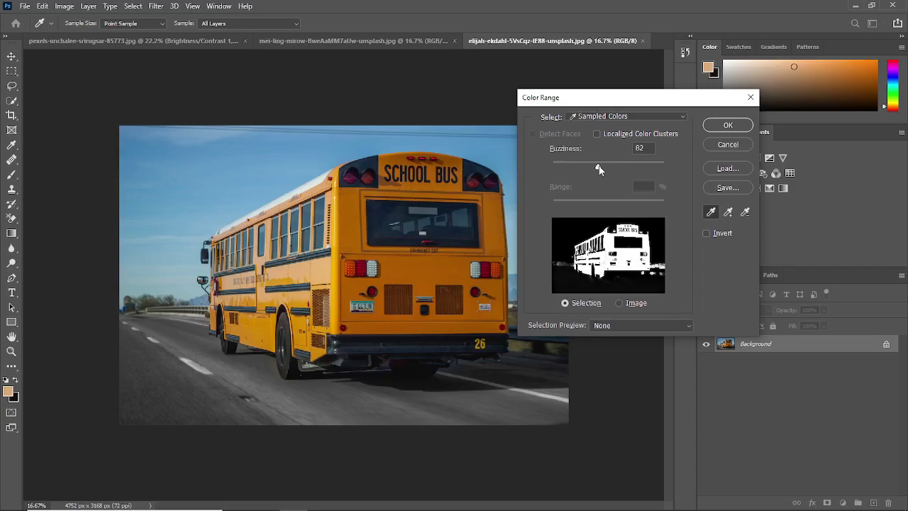
{"action": "left_click_drag", "start_coordinate": [597, 166], "coordinate": [571, 172]}
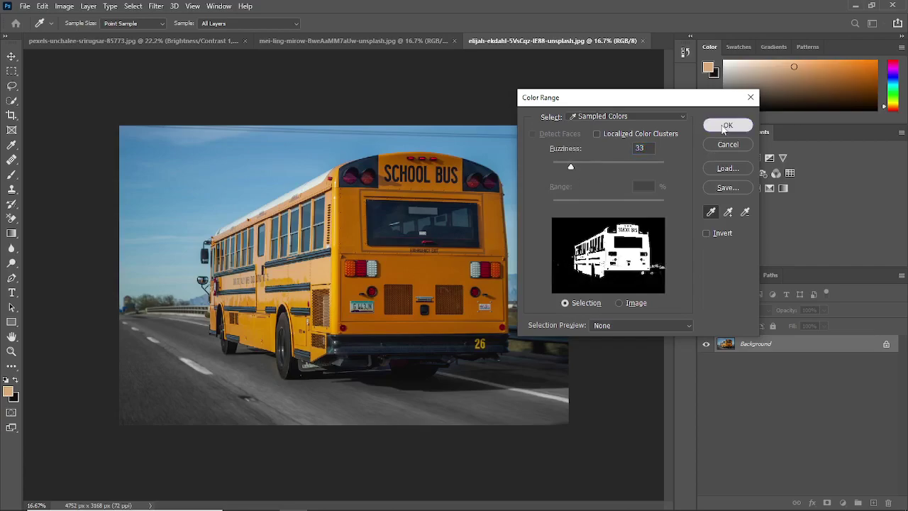
{"action": "left_click", "coordinate": [728, 125]}
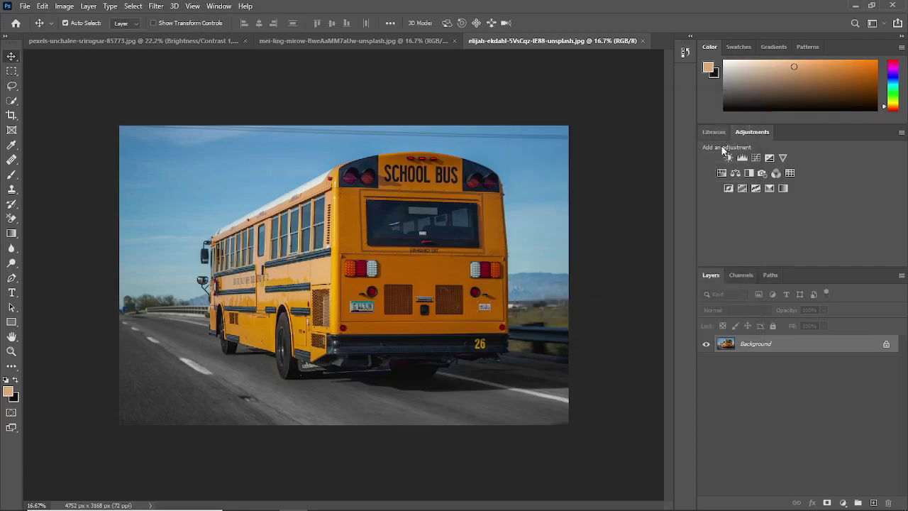
{"action": "left_click", "coordinate": [843, 502]}
{"action": "left_click", "coordinate": [852, 389]}
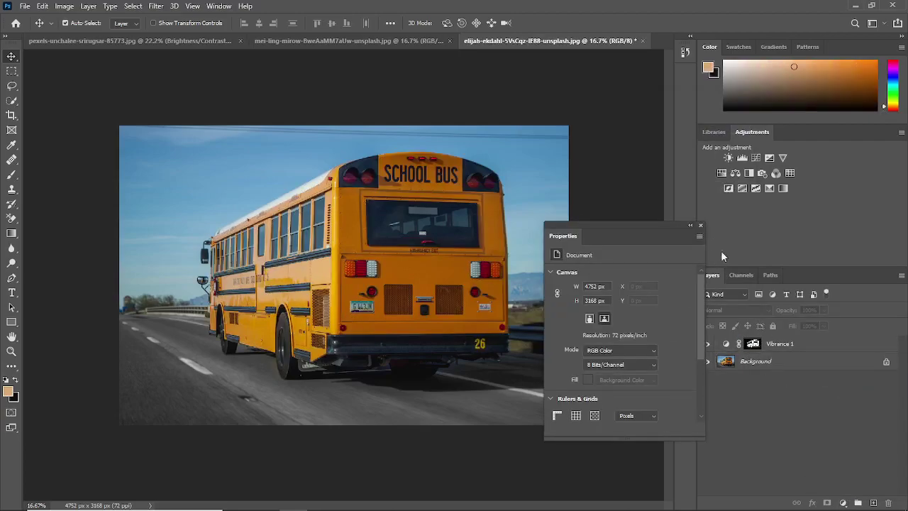
{"action": "left_click", "coordinate": [701, 225]}
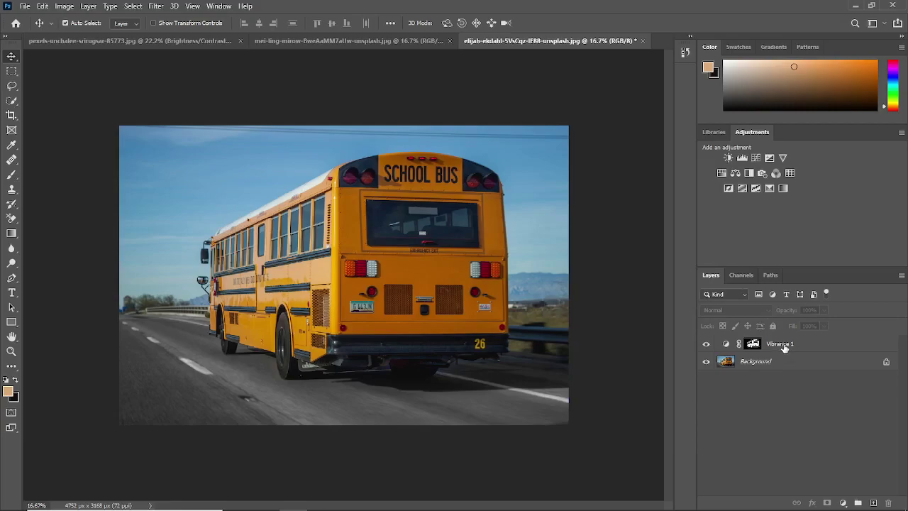
{"action": "left_click", "coordinate": [776, 345]}
{"action": "key", "text": "ctrl+z"}
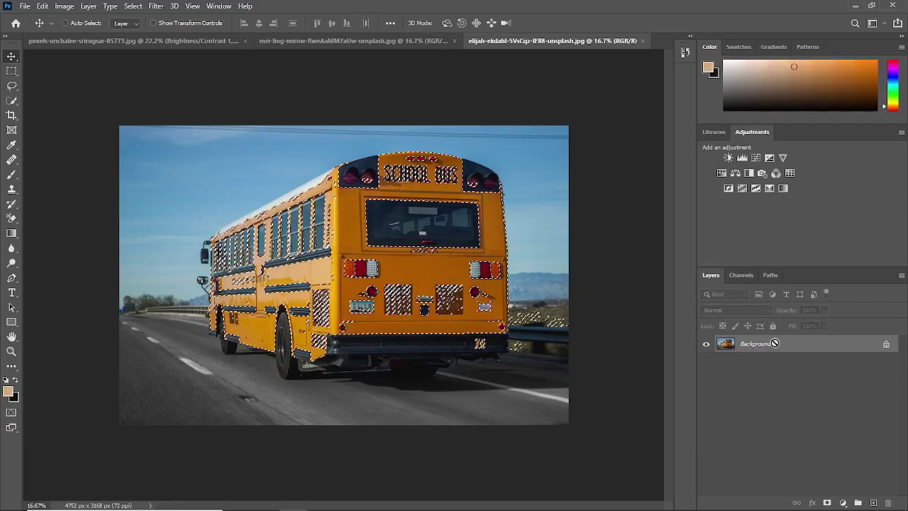
Add a Hue/Saturation adjustment layer masked to the bus selection and turn on Colorize
{"action": "left_click", "coordinate": [842, 501]}
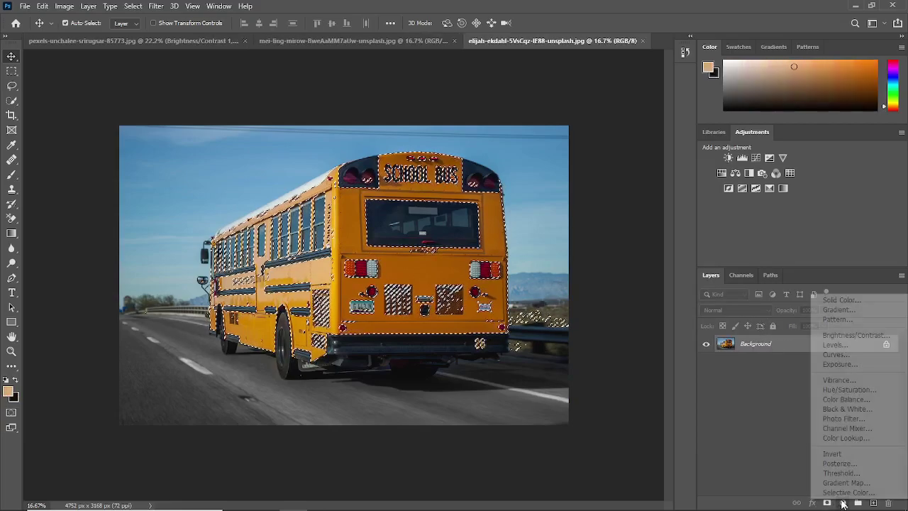
{"action": "left_click", "coordinate": [852, 390]}
{"action": "left_click", "coordinate": [851, 390]}
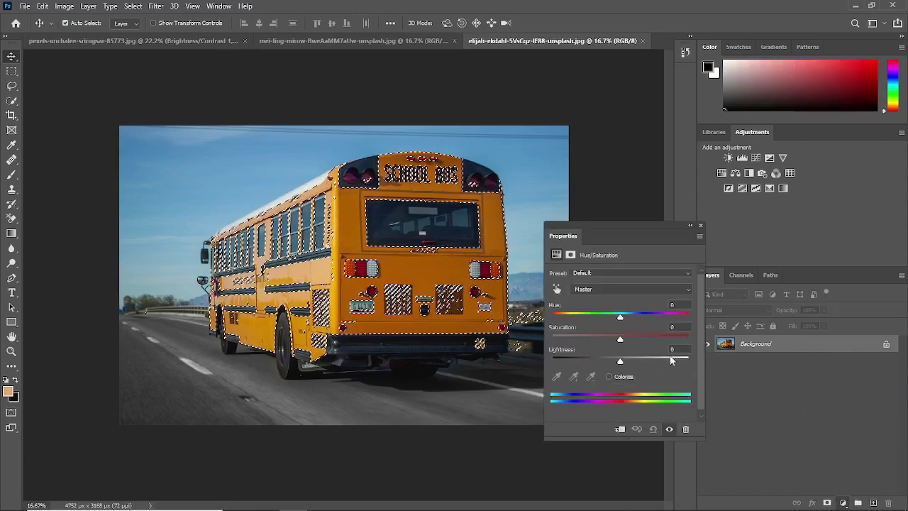
{"action": "left_click_drag", "start_coordinate": [620, 317], "coordinate": [685, 315]}
{"action": "left_click", "coordinate": [609, 377]}
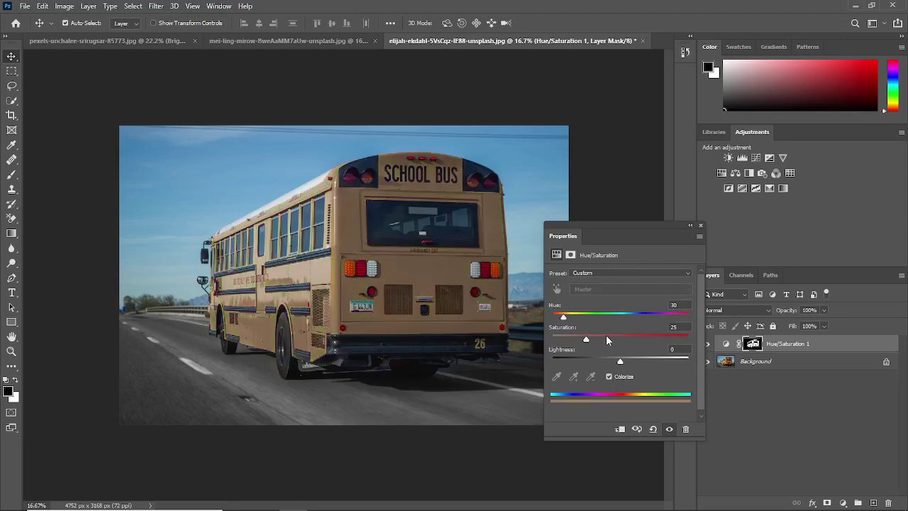
Recolour the bus bright pink with Saturation 65, Hue 294 and Lightness +31, and close the adjustment settings
{"action": "left_click_drag", "start_coordinate": [587, 340], "coordinate": [640, 341]}
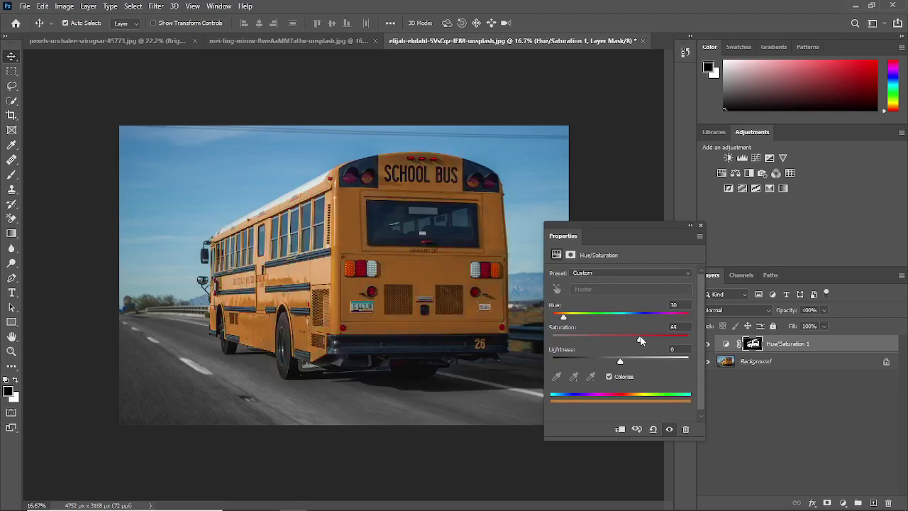
{"action": "left_click_drag", "start_coordinate": [563, 319], "coordinate": [663, 318]}
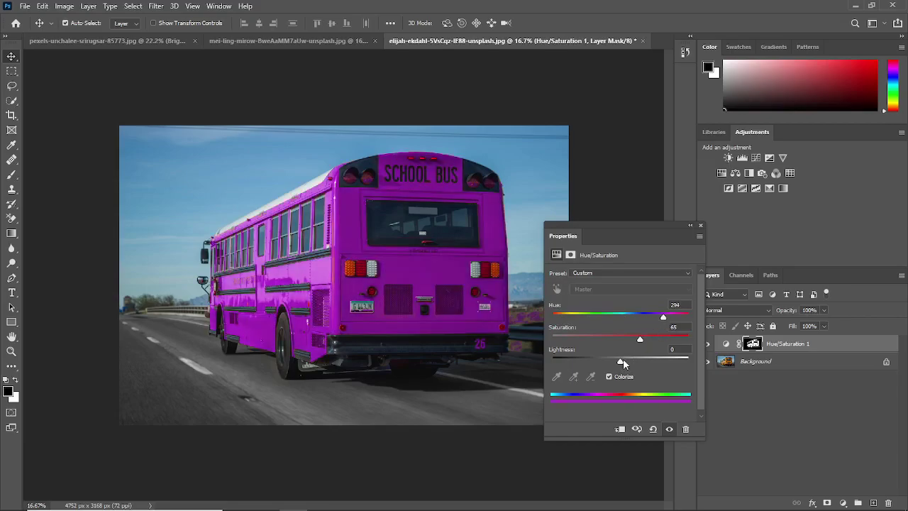
{"action": "left_click_drag", "start_coordinate": [620, 362], "coordinate": [641, 363]}
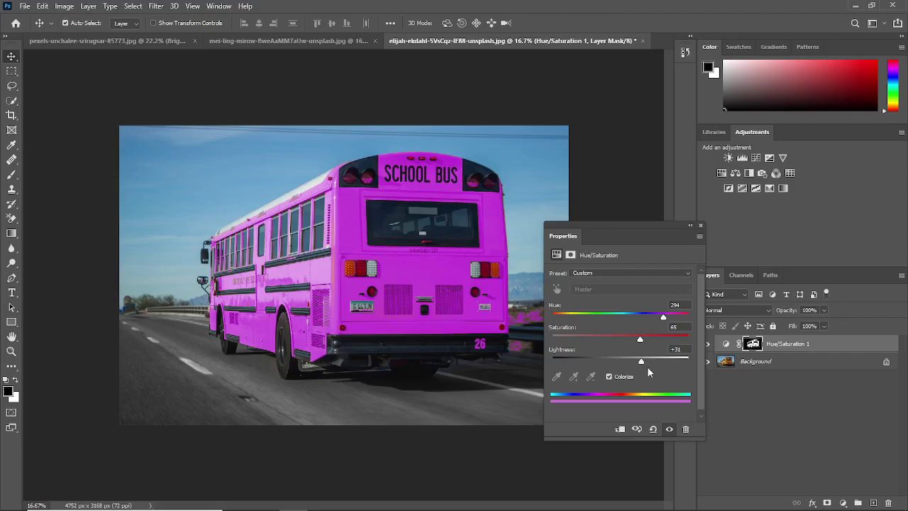
{"action": "left_click", "coordinate": [701, 225]}
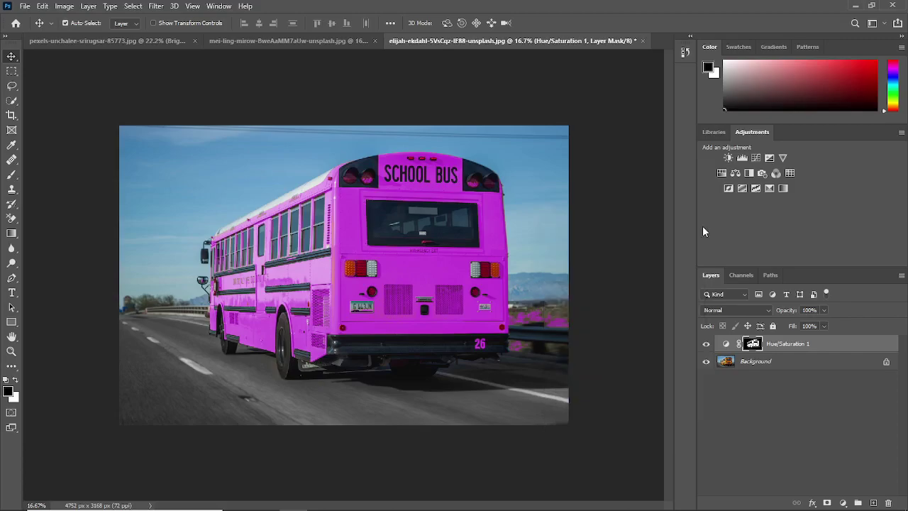
Display the Hue/Saturation layer mask, paint out the stray white patches beside the bus with a black brush, and return to the normal image view
{"action": "left_click", "coordinate": [753, 345], "text": "alt"}
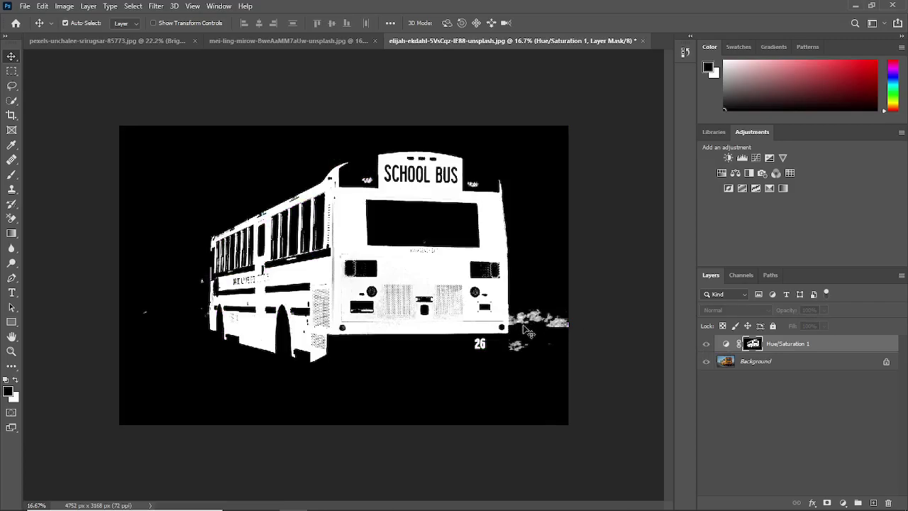
{"action": "key", "text": "x"}
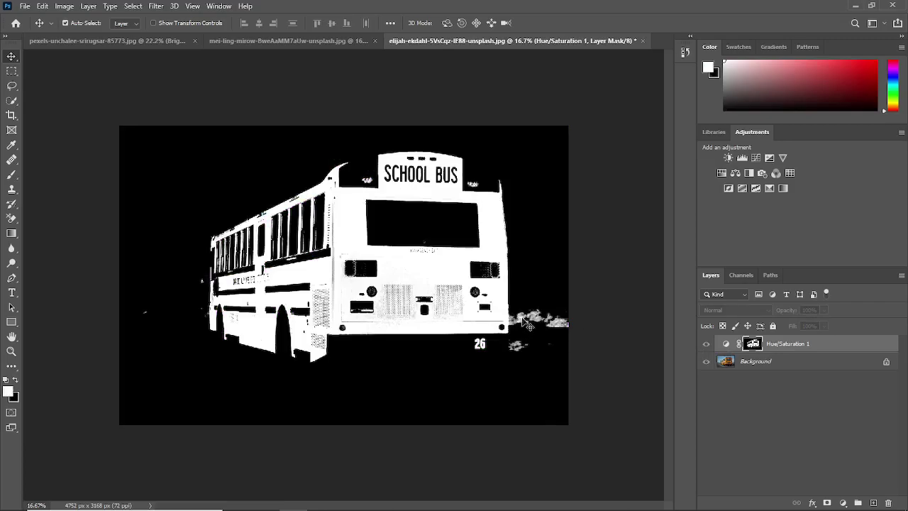
{"action": "key", "text": "x"}
{"action": "key", "text": "b"}
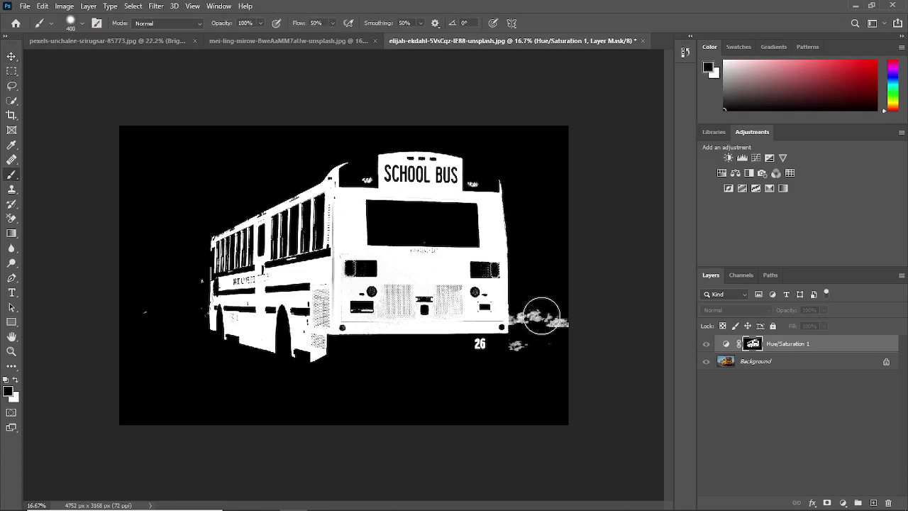
{"action": "mouse_move", "coordinate": [557, 323]}
{"action": "left_mouse_down"}
{"action": "mouse_move", "coordinate": [537, 313]}
{"action": "mouse_move", "coordinate": [528, 329]}
{"action": "mouse_move", "coordinate": [528, 315]}
{"action": "mouse_move", "coordinate": [525, 332]}
{"action": "mouse_move", "coordinate": [525, 318]}
{"action": "mouse_move", "coordinate": [527, 359]}
{"action": "mouse_move", "coordinate": [518, 361]}
{"action": "mouse_move", "coordinate": [531, 349]}
{"action": "mouse_move", "coordinate": [524, 307]}
{"action": "mouse_move", "coordinate": [525, 338]}
{"action": "left_mouse_up"}
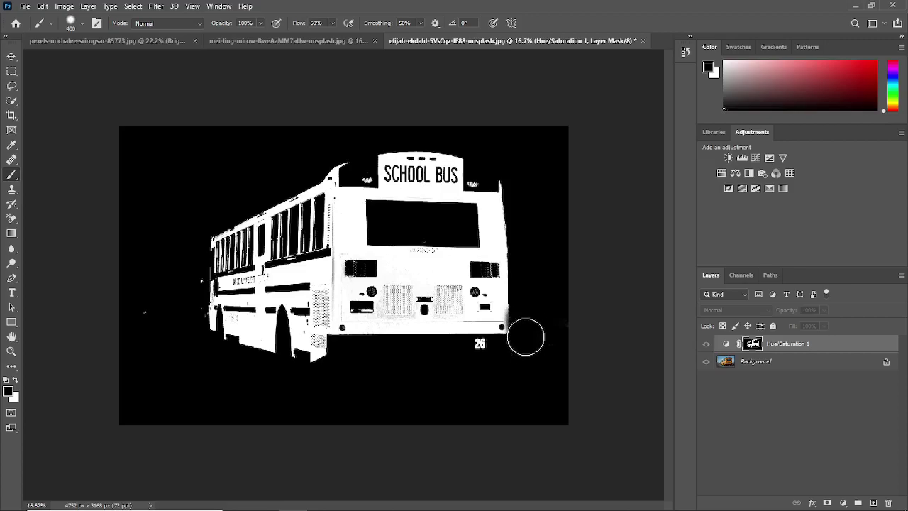
{"action": "left_click", "coordinate": [753, 346], "text": "alt"}
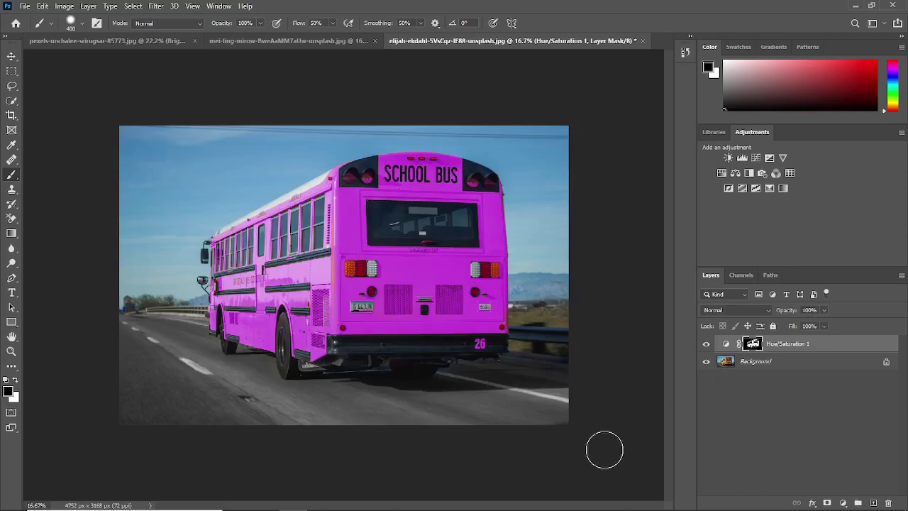